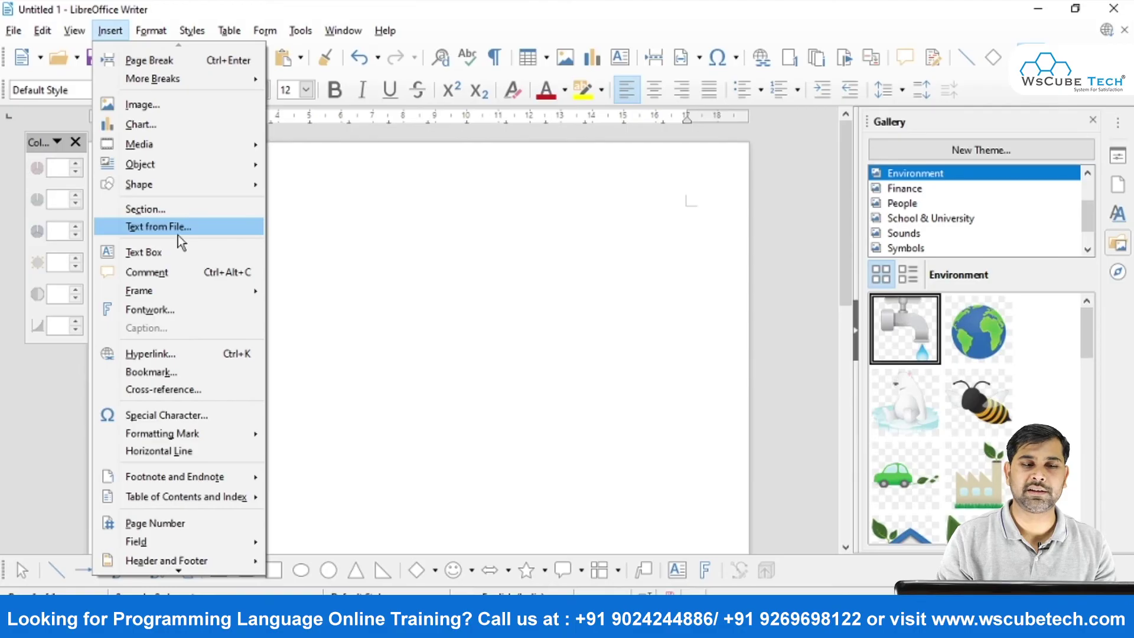
Insert the picture Gandhi ji.jpg from the Downloads folder into the document.
left_click(148, 110)
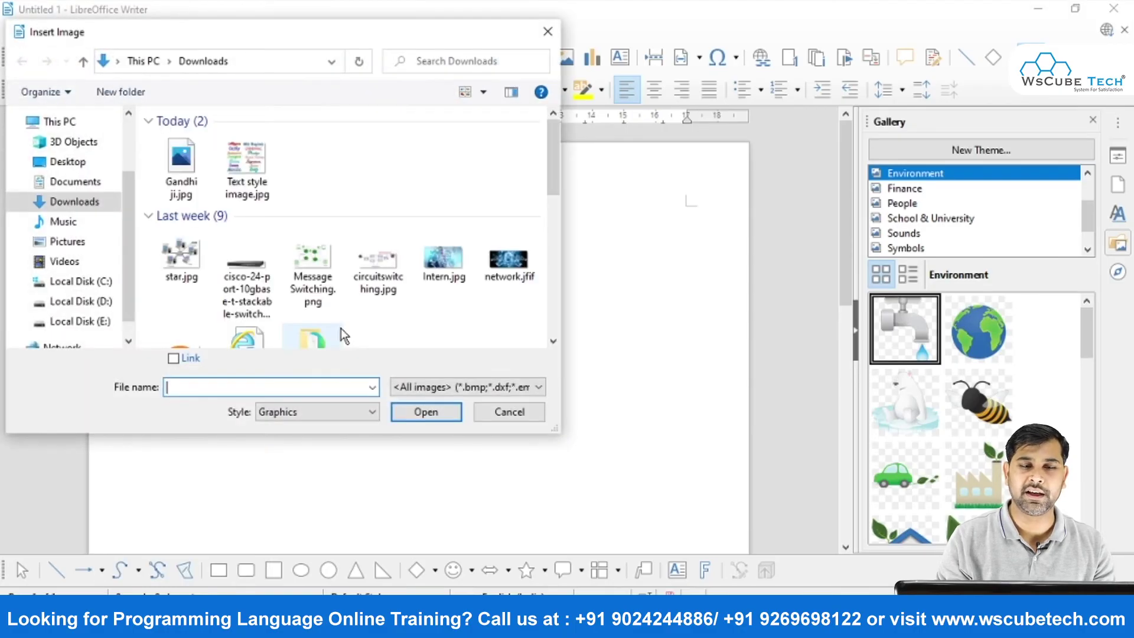
double_click(185, 166)
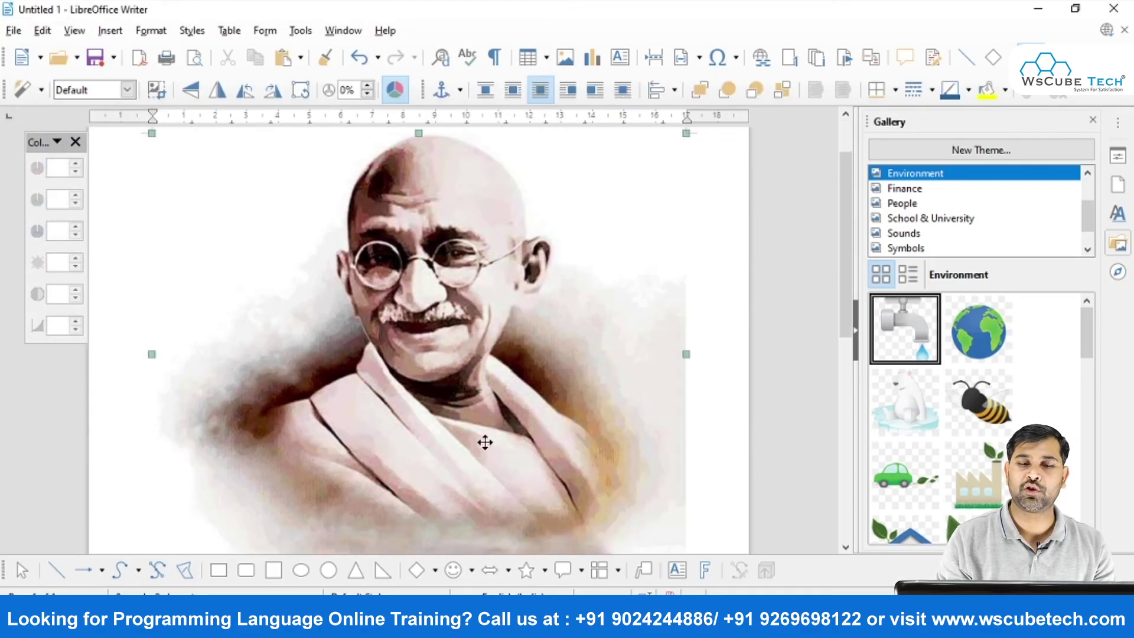
left_click(697, 456)
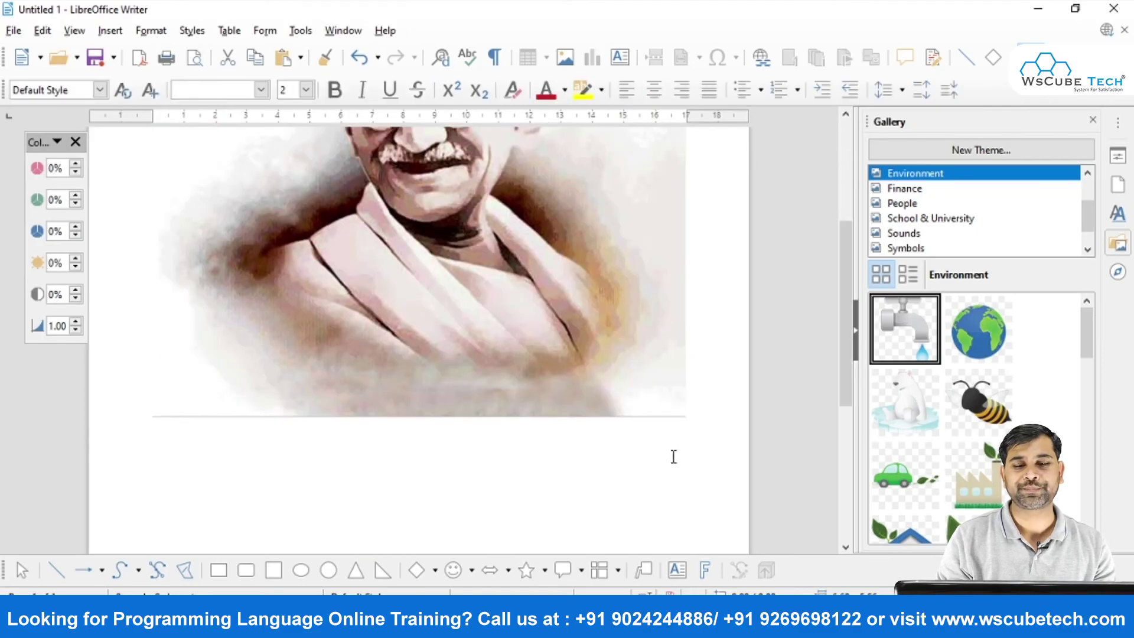
scroll(580, 470, "up", 3)
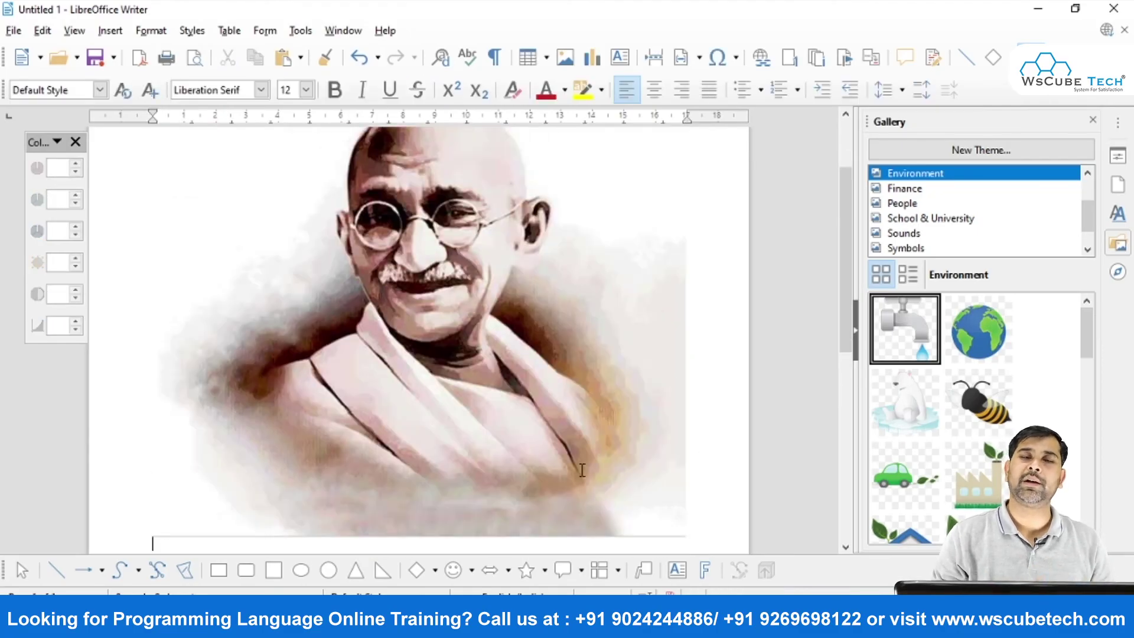
scroll(582, 471, "up", 3)
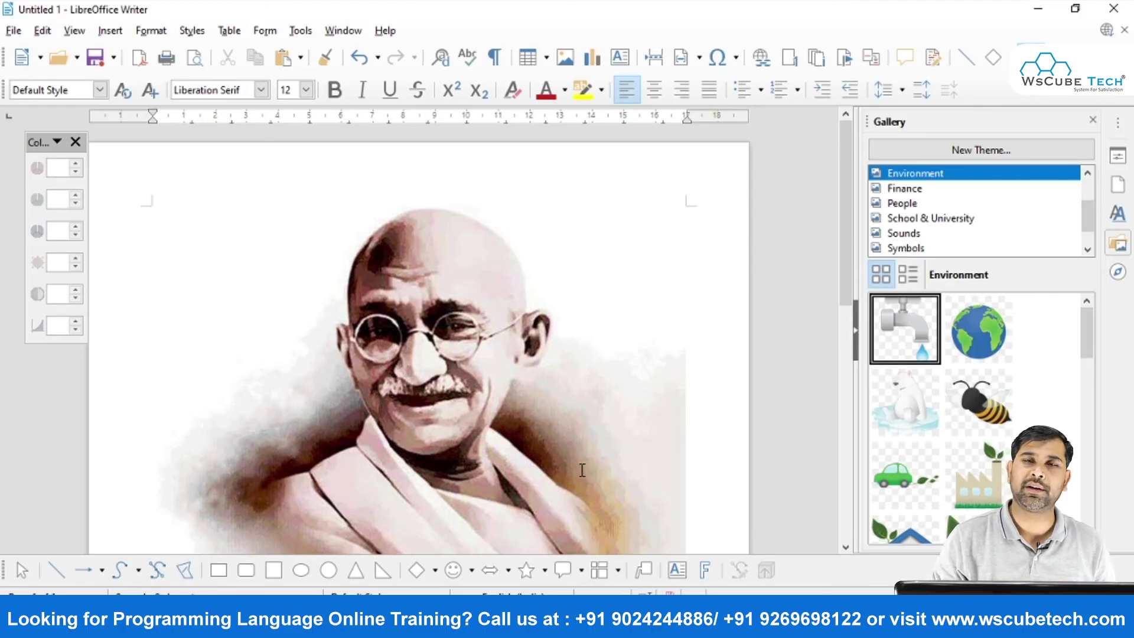
Delete the inserted picture from the page and close the Gallery.
left_click(549, 481)
key("Delete")
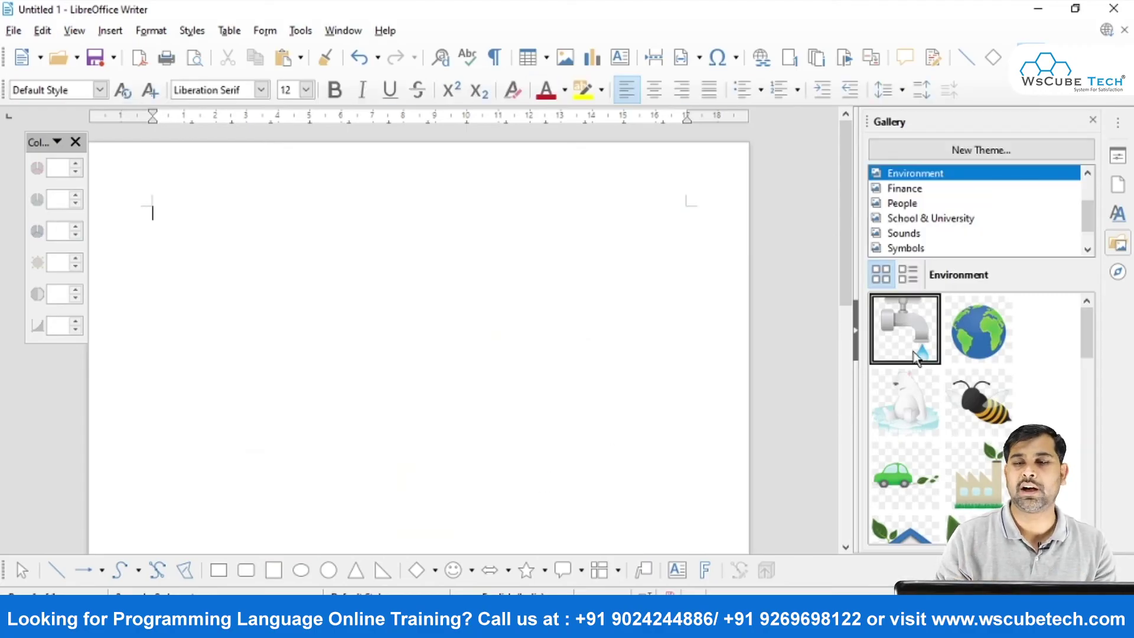
left_click(1091, 118)
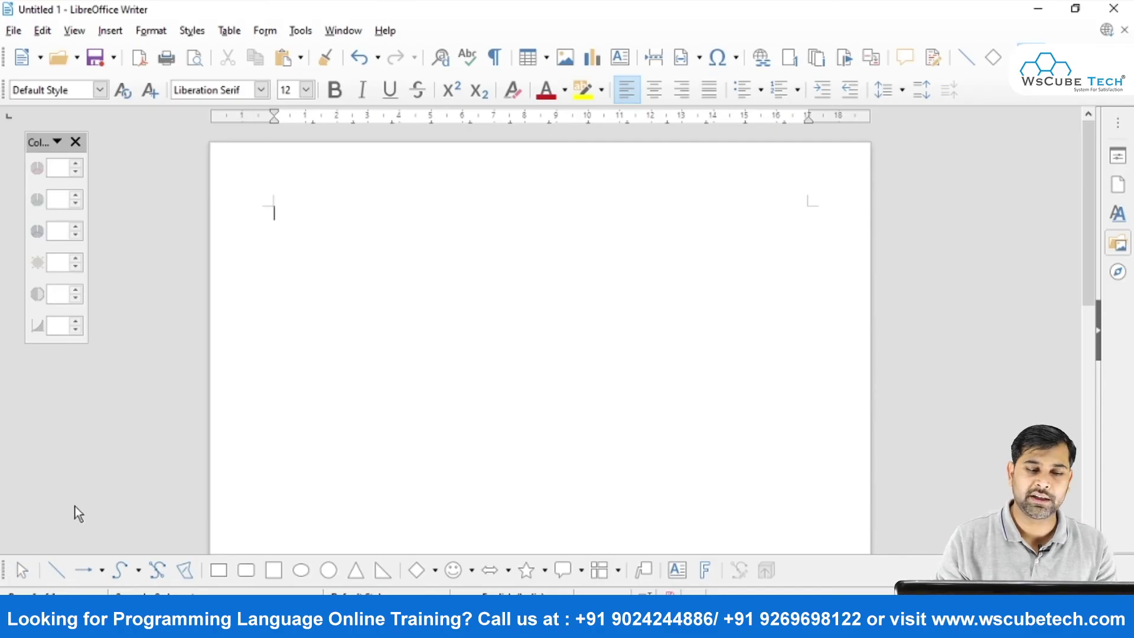
Float the Drawing toolbar over the page and draw a cube about 3.7 cm wide at the page's upper-left margin corner.
left_click_drag(4, 570, 80, 476)
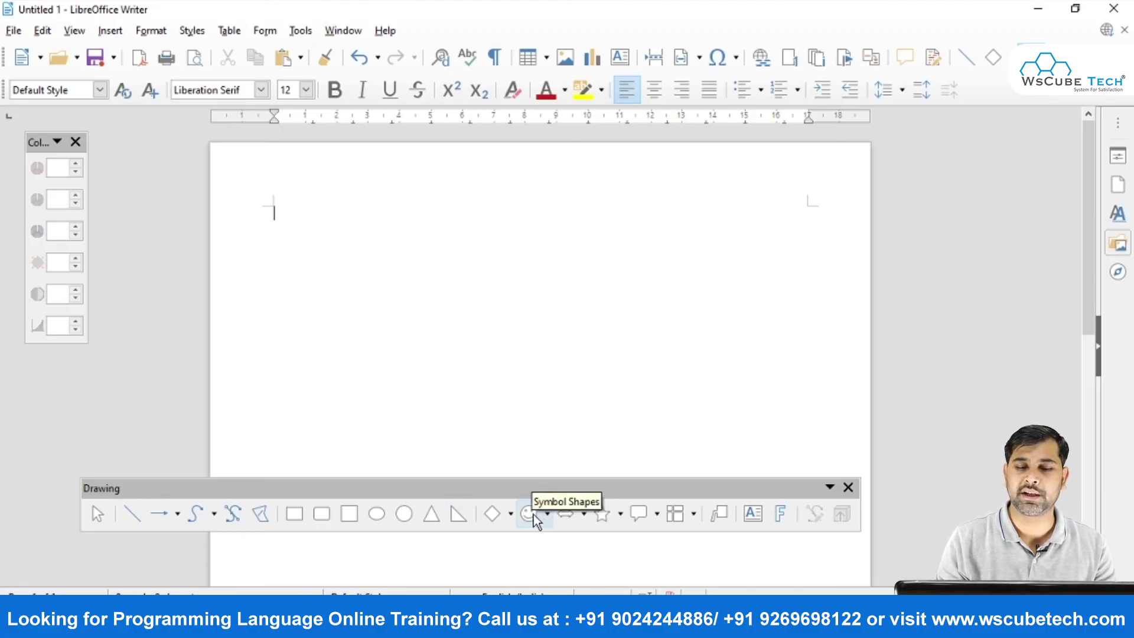
left_click(510, 515)
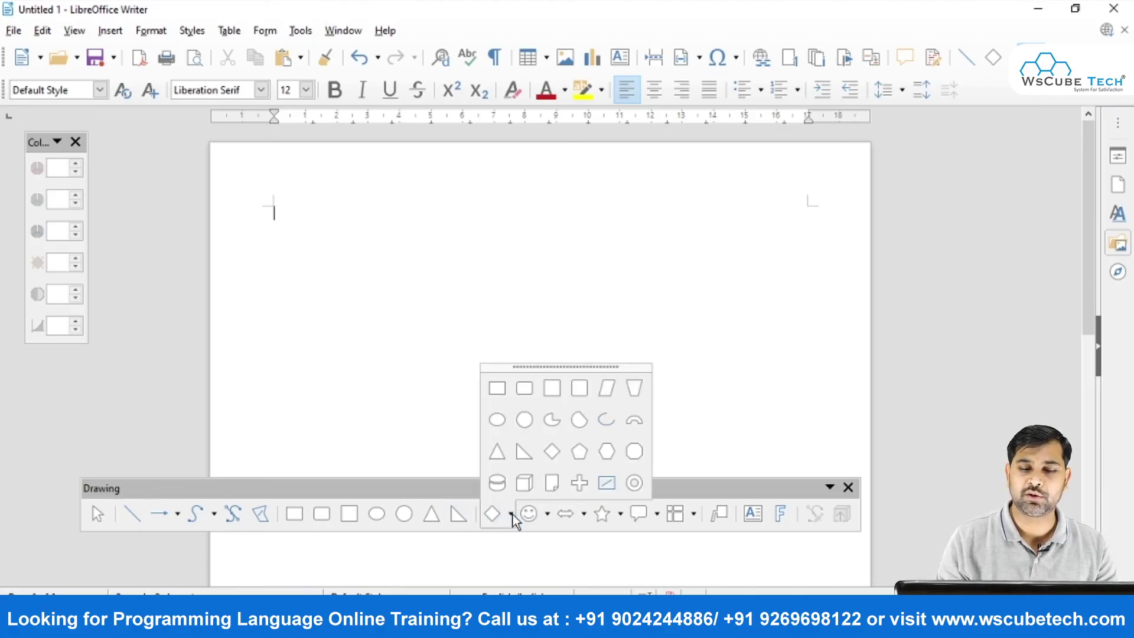
left_click(534, 481)
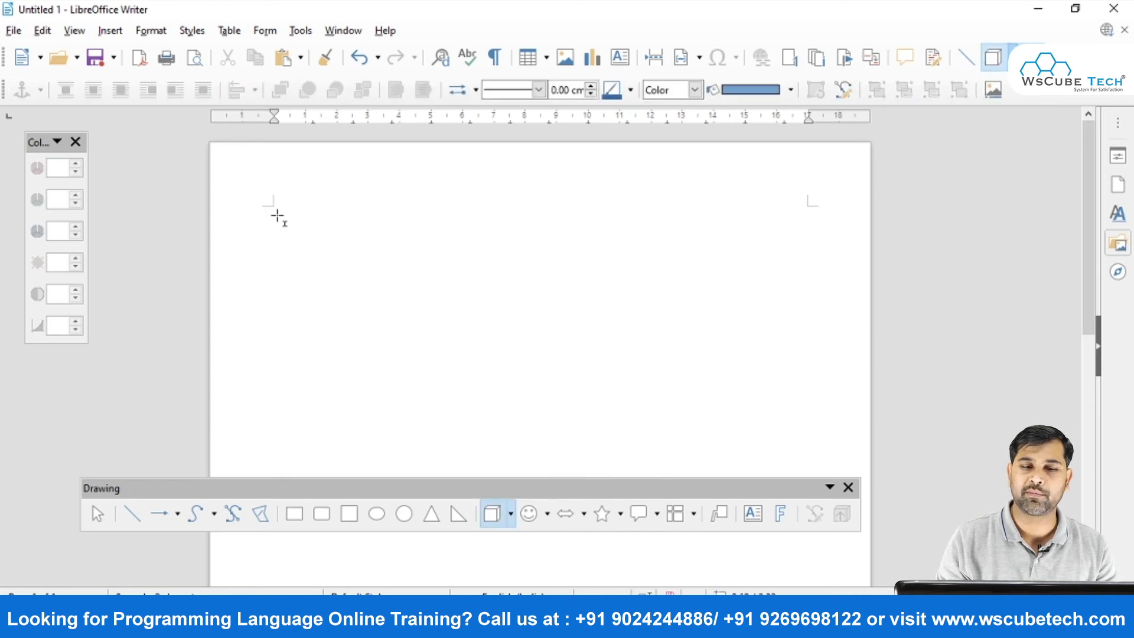
left_click_drag(277, 215, 394, 323)
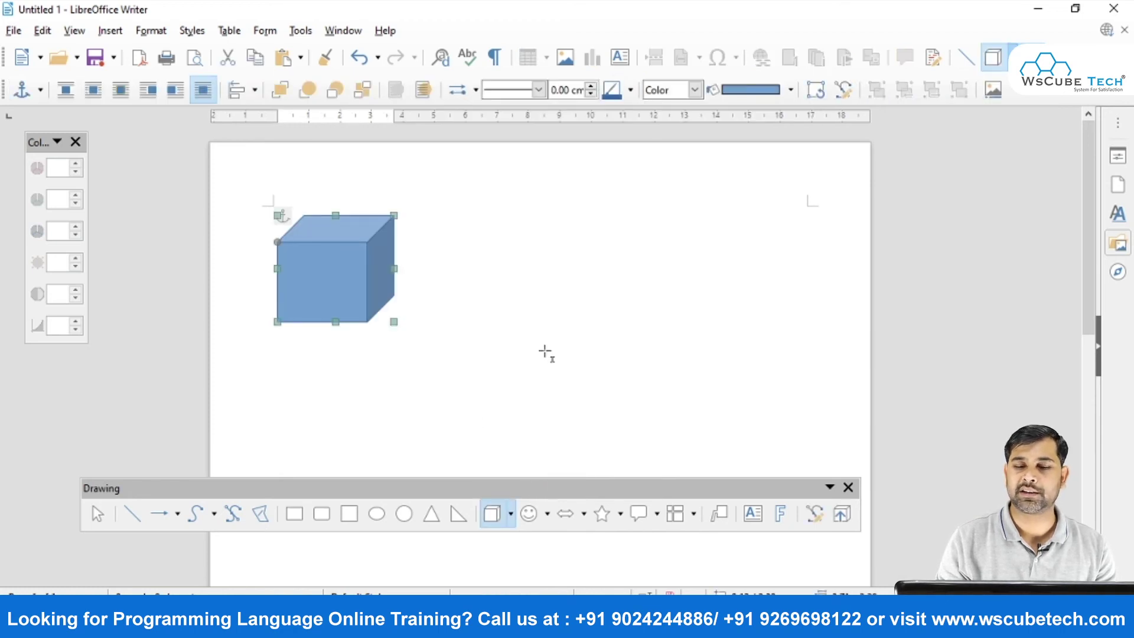
Draw a six-pointed star about 3.1 cm wide to the right of the cube, near the page's centre.
left_click(620, 514)
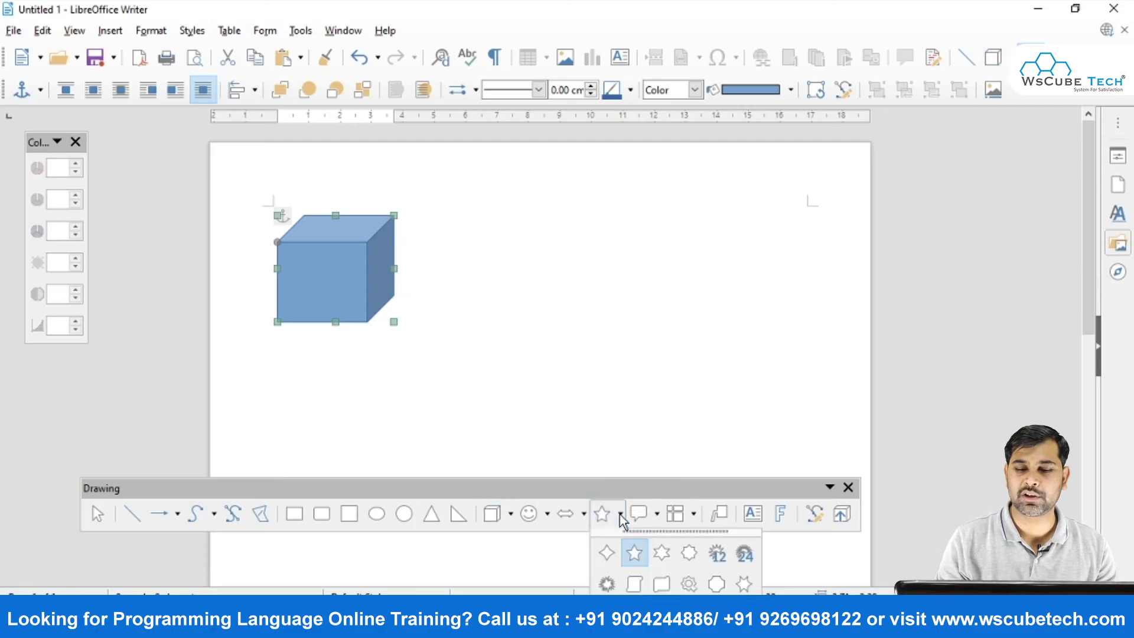
left_click(662, 554)
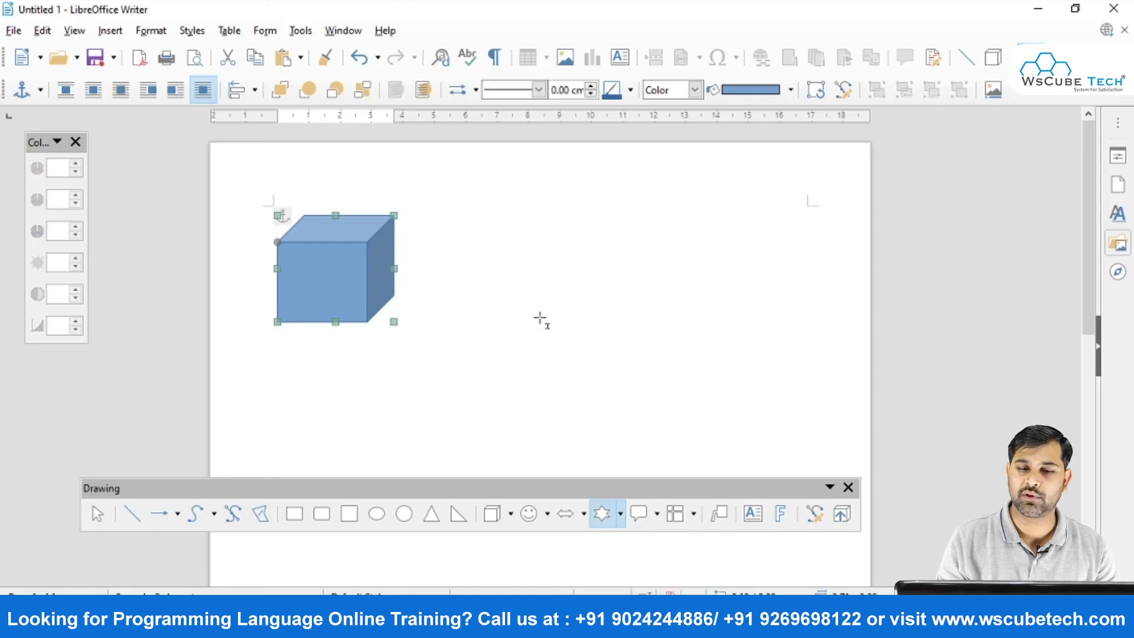
left_click_drag(509, 245, 607, 335)
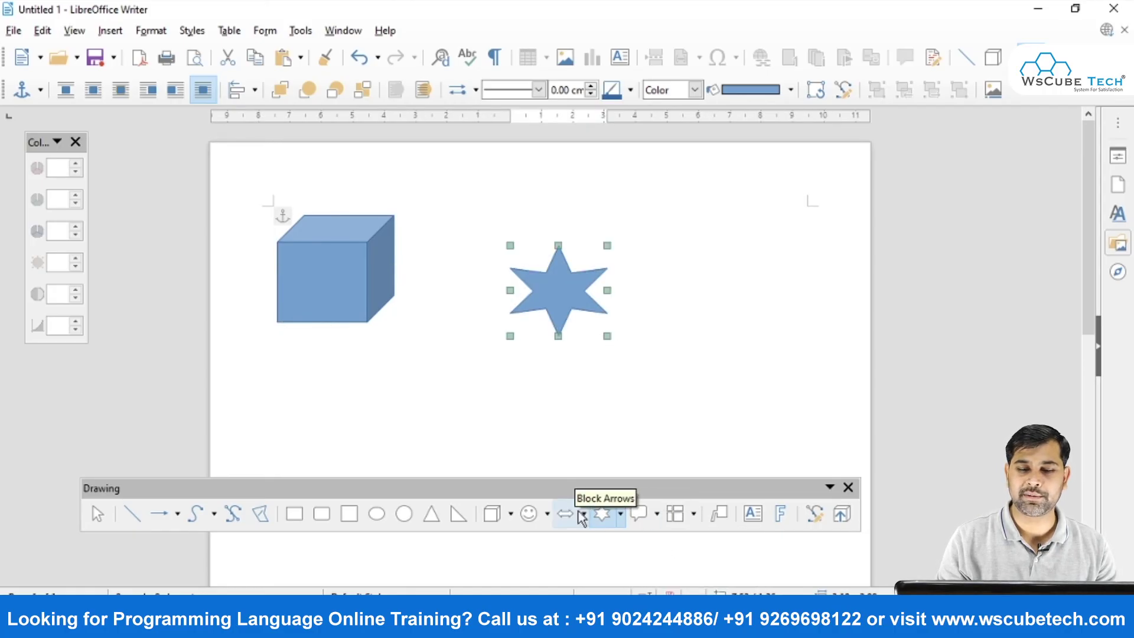
Draw a smiley face about 3.5 cm wide to the right of the star and move the Drawing toolbar further down, clear of the shapes.
left_click(547, 515)
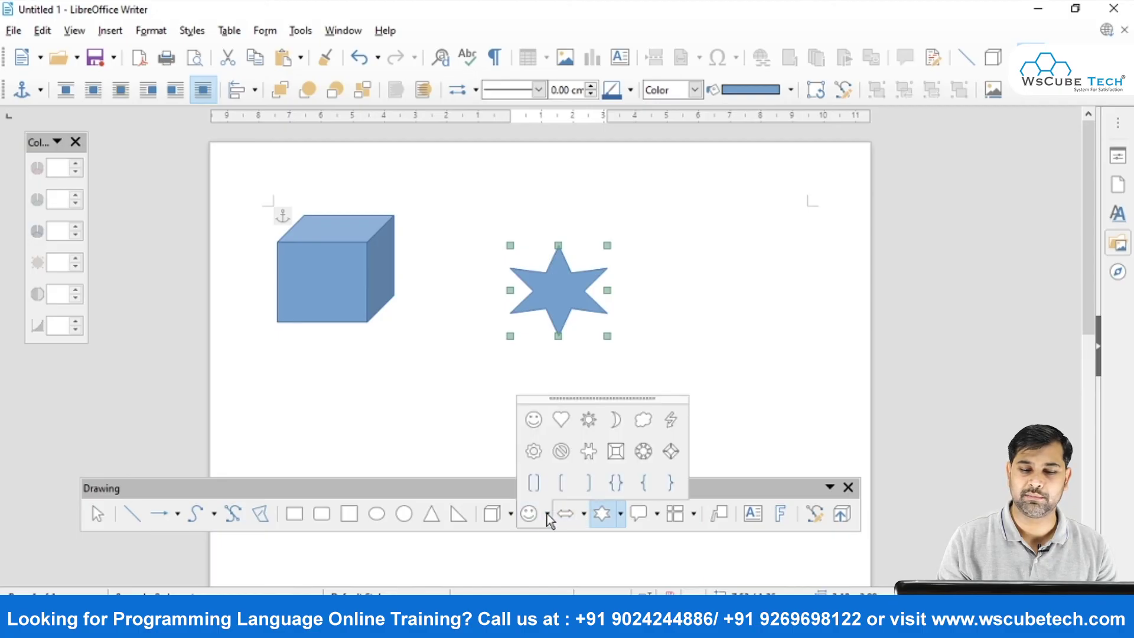
left_click(533, 419)
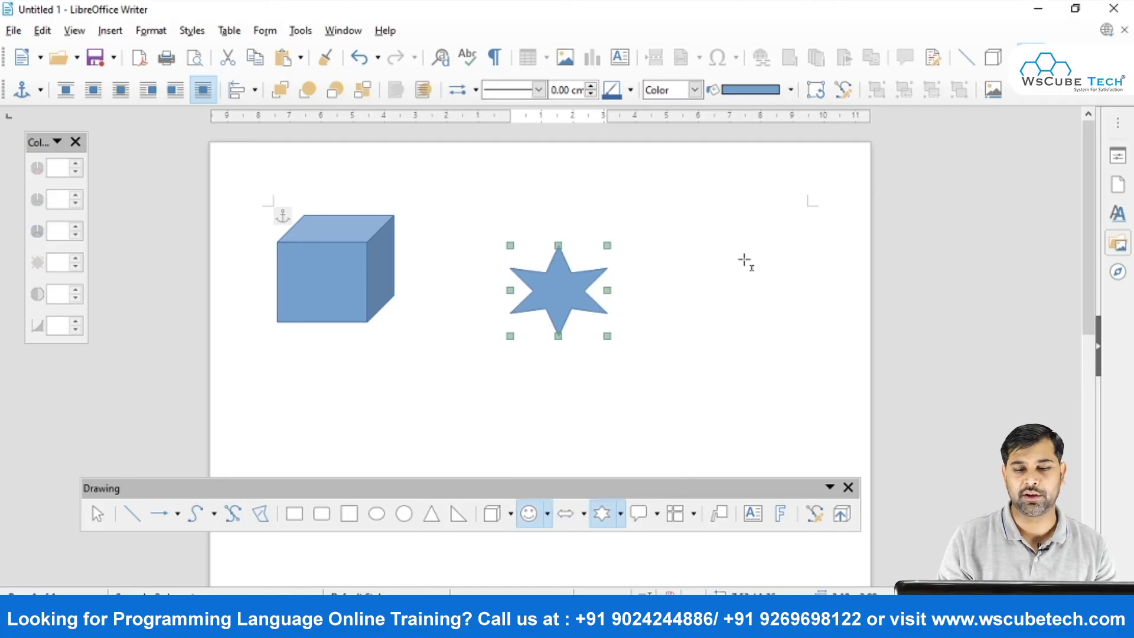
left_click_drag(689, 232, 800, 343)
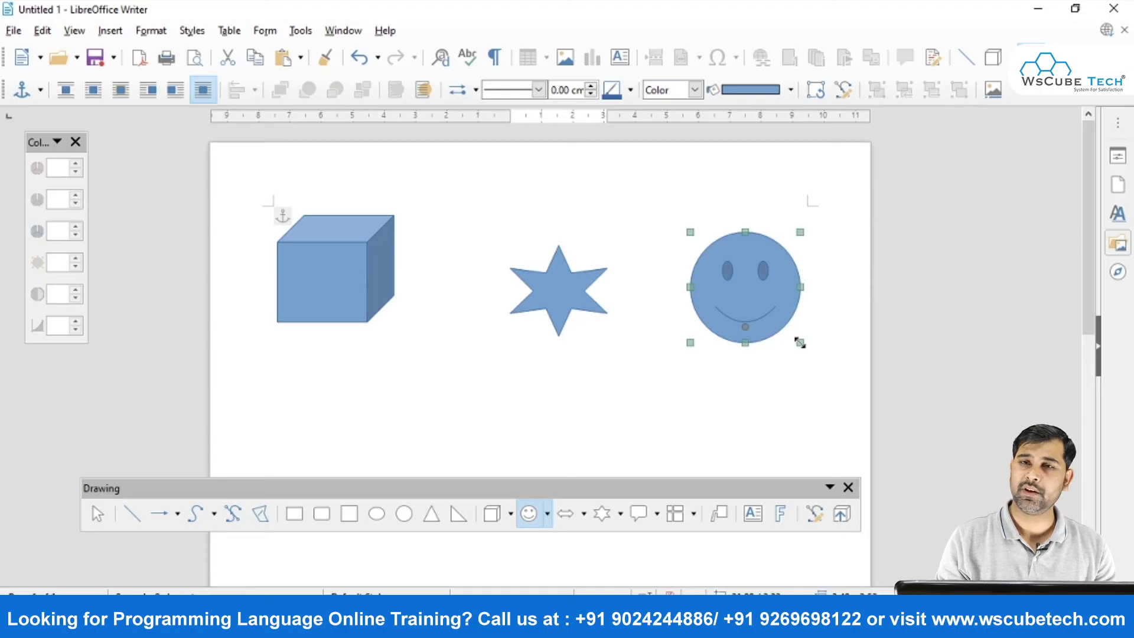
left_click(620, 382)
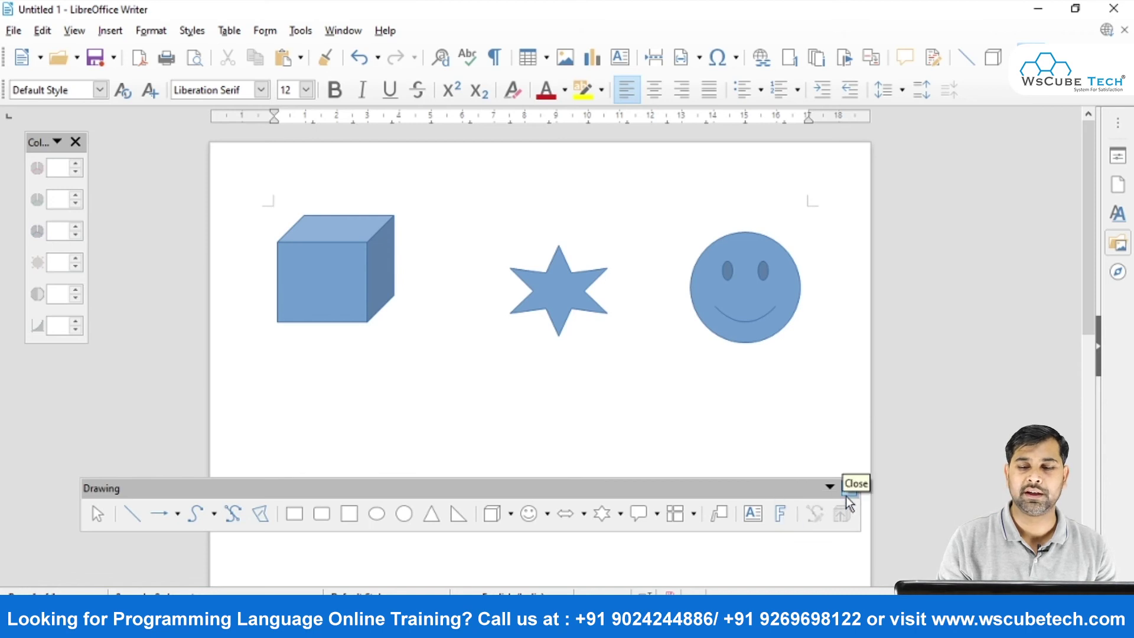
mouse_move(677, 492)
left_mouse_down()
mouse_move(772, 571)
mouse_move(547, 577)
mouse_move(587, 562)
mouse_move(582, 573)
mouse_move(536, 545)
mouse_move(560, 535)
left_mouse_up()
Give the cube an orange-red outline and a yellow fill.
left_click(345, 240)
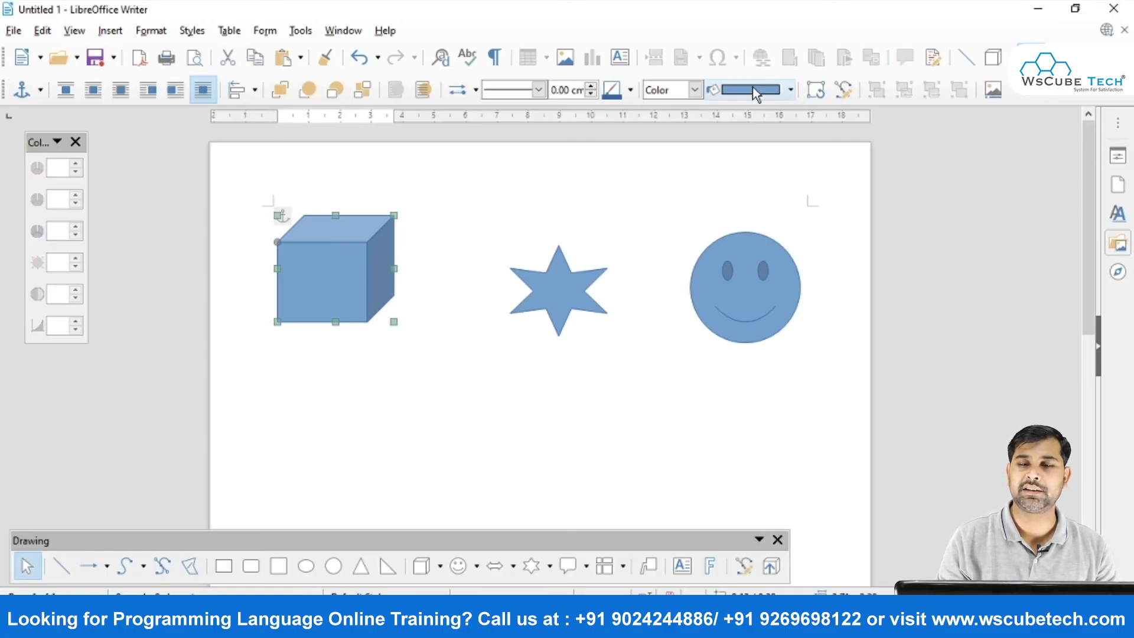
left_click(631, 92)
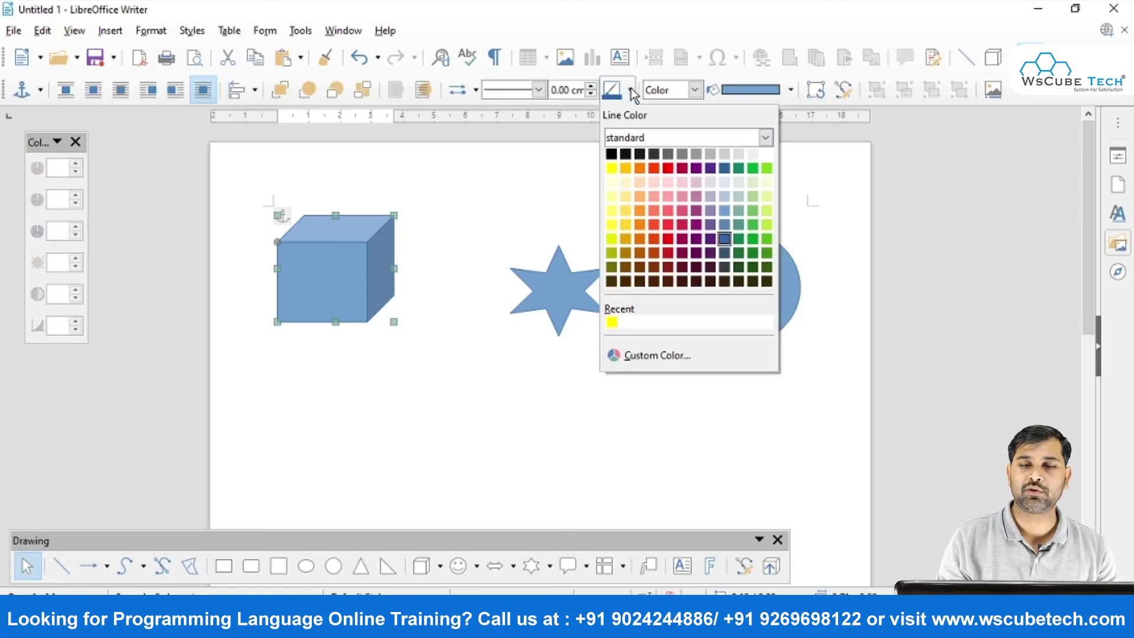
left_click(649, 167)
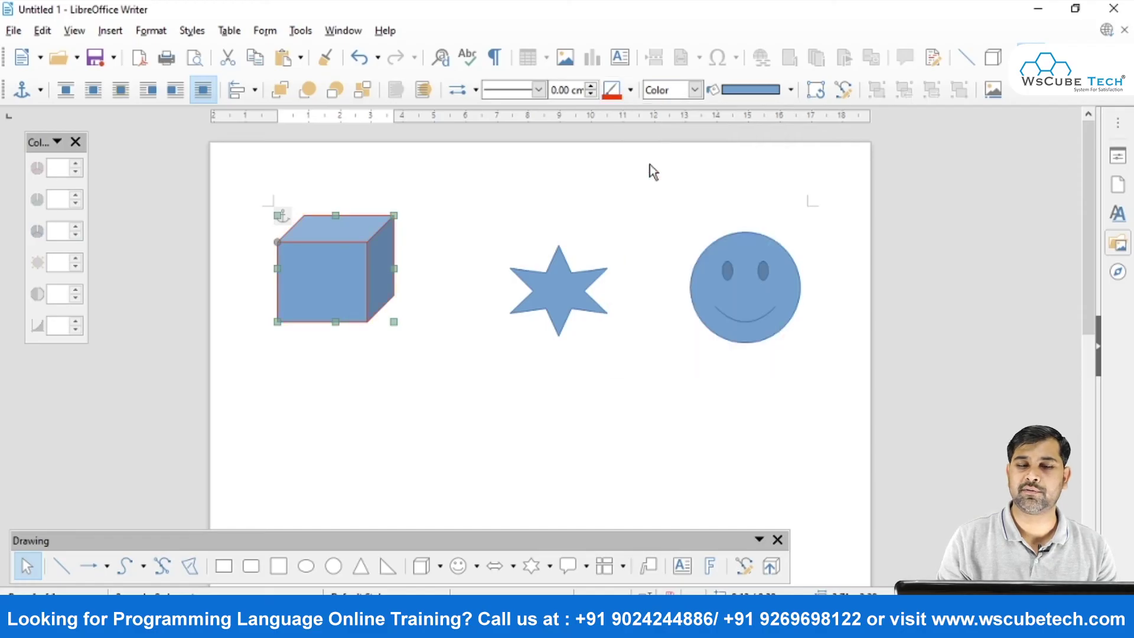
left_click(790, 90)
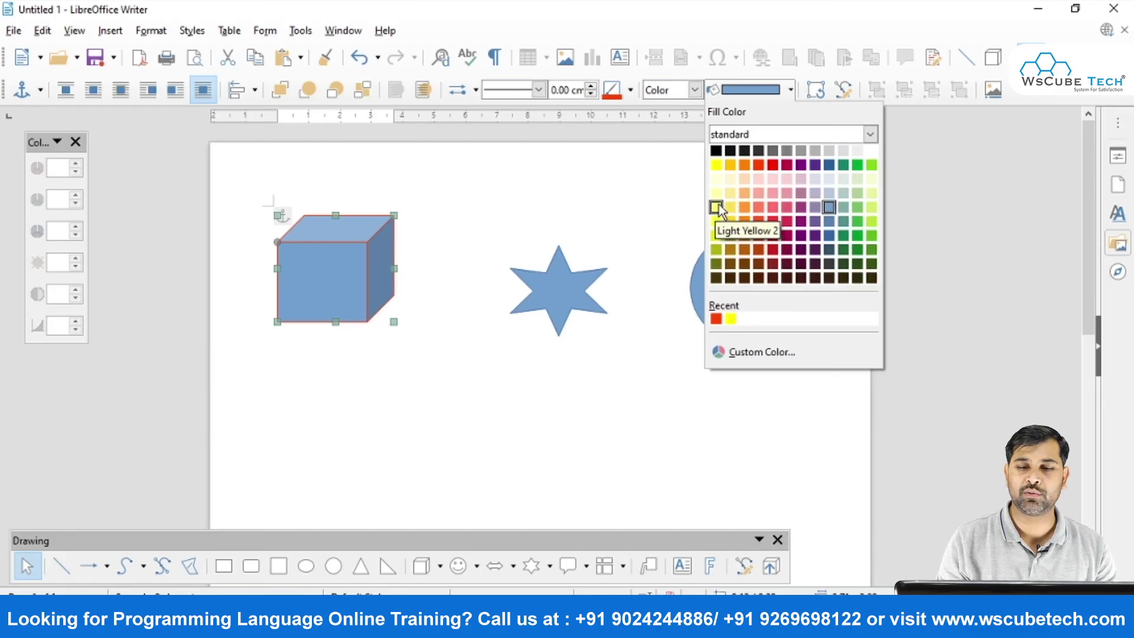
left_click(717, 164)
left_click(600, 246)
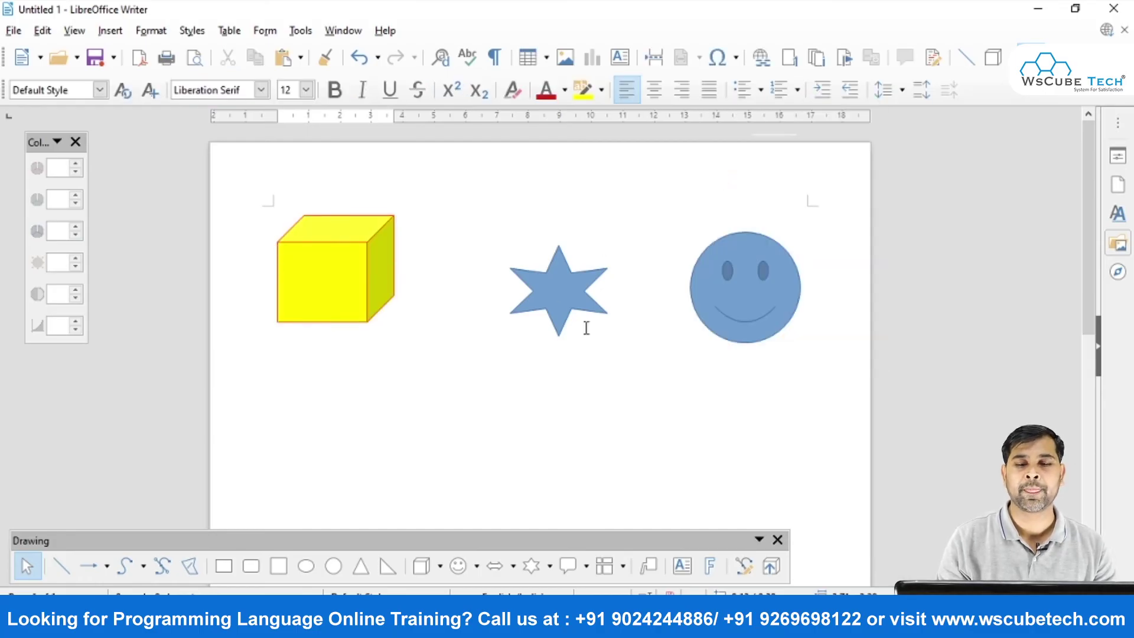
Fill the six-pointed star with Magenta and set its outline to yellow.
left_click(543, 276)
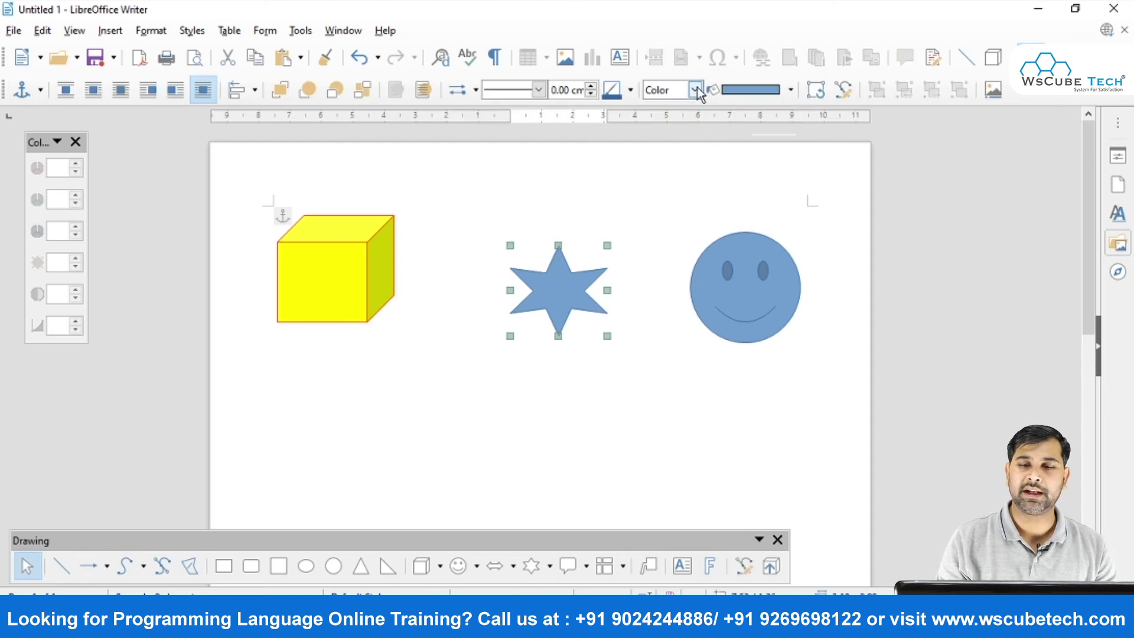
left_click(749, 92)
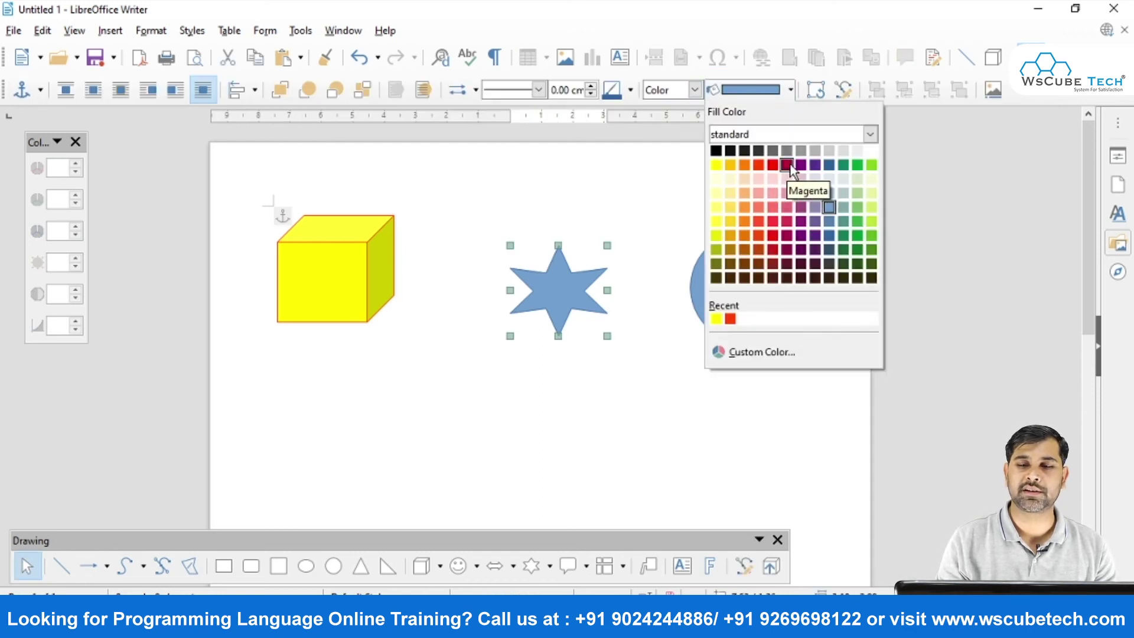
left_click(788, 164)
left_click(631, 90)
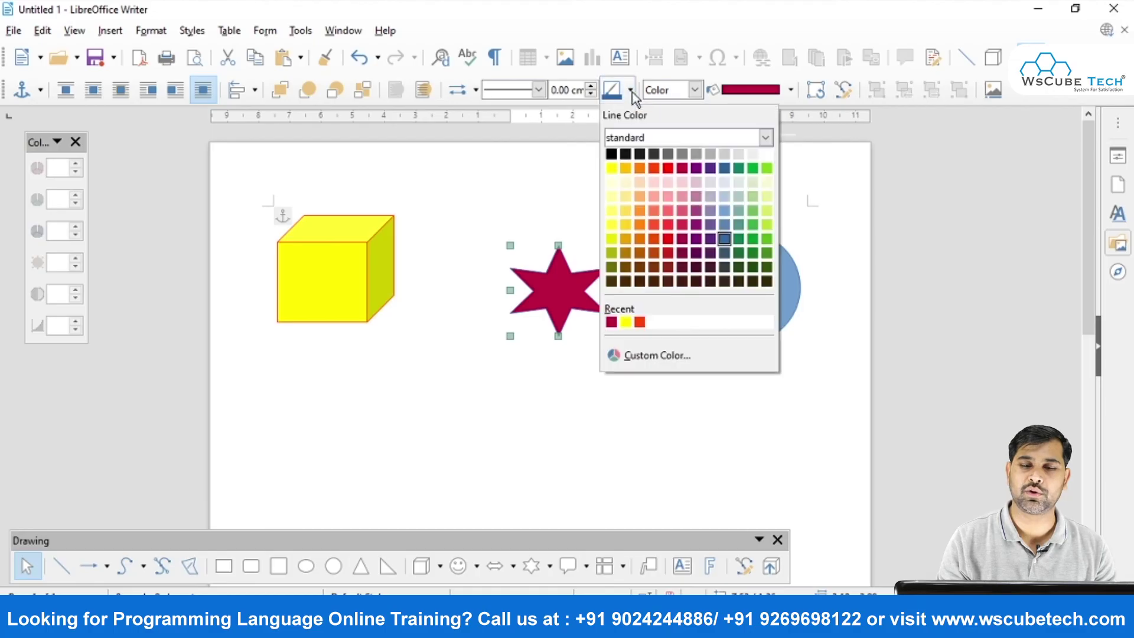
left_click(614, 176)
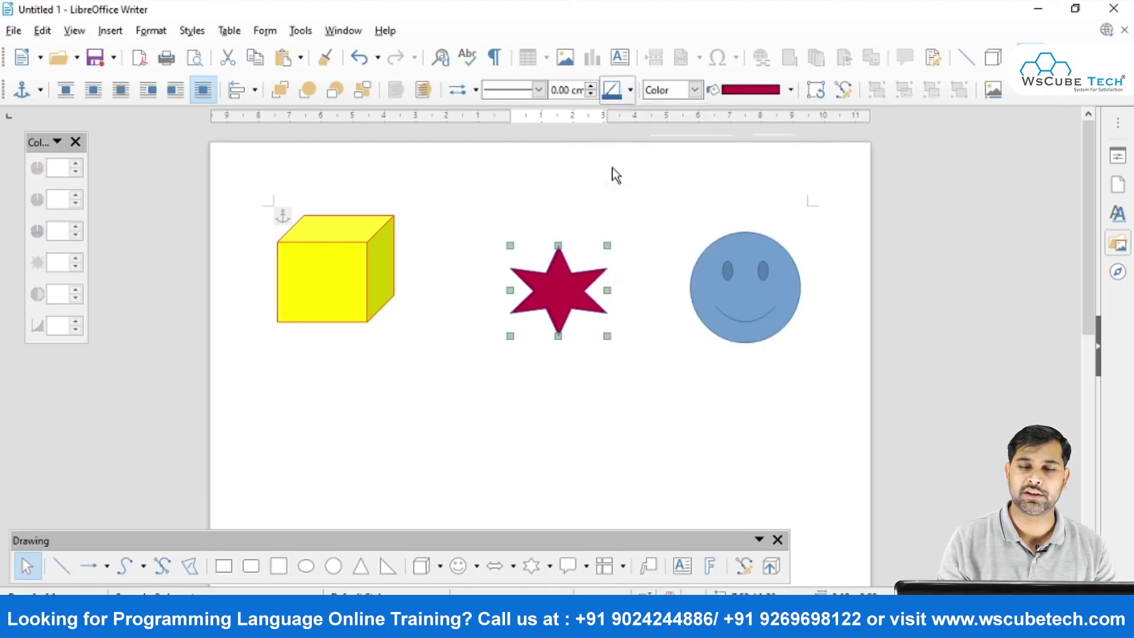
left_click(655, 246)
Give the smiley face an orange outline and a light magenta fill.
left_click(749, 278)
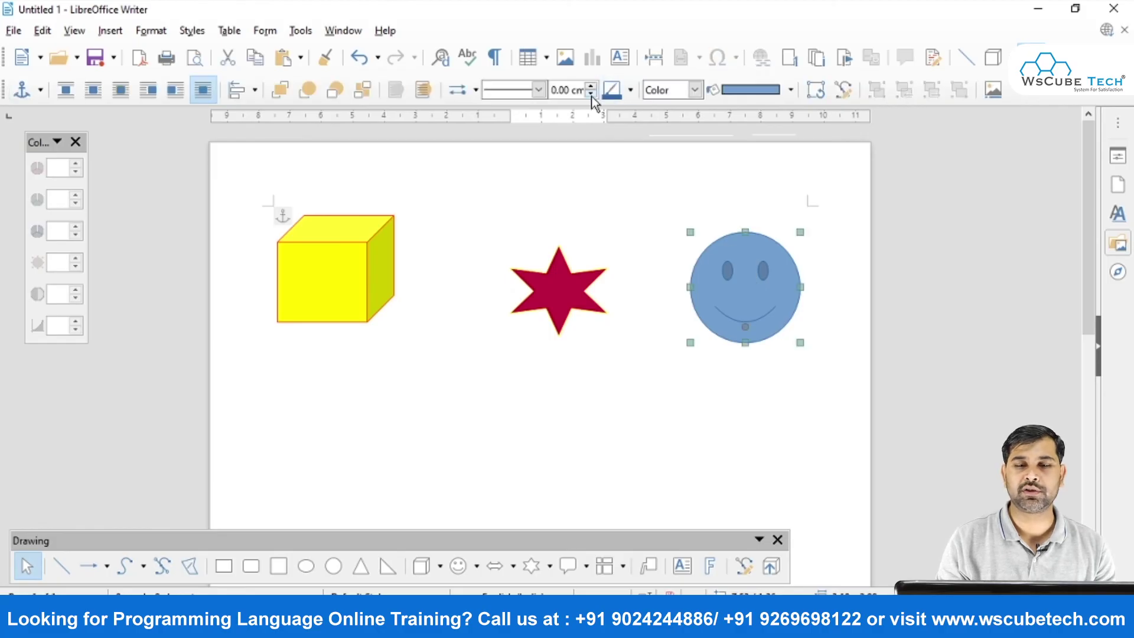
left_click(631, 90)
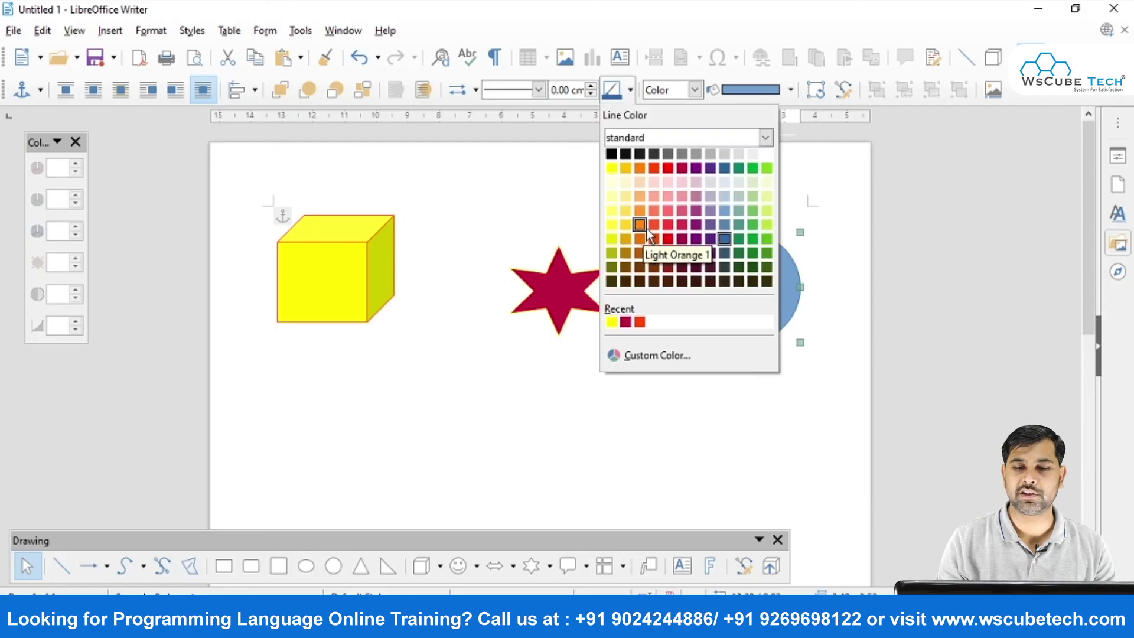
left_click(641, 235)
left_click(766, 93)
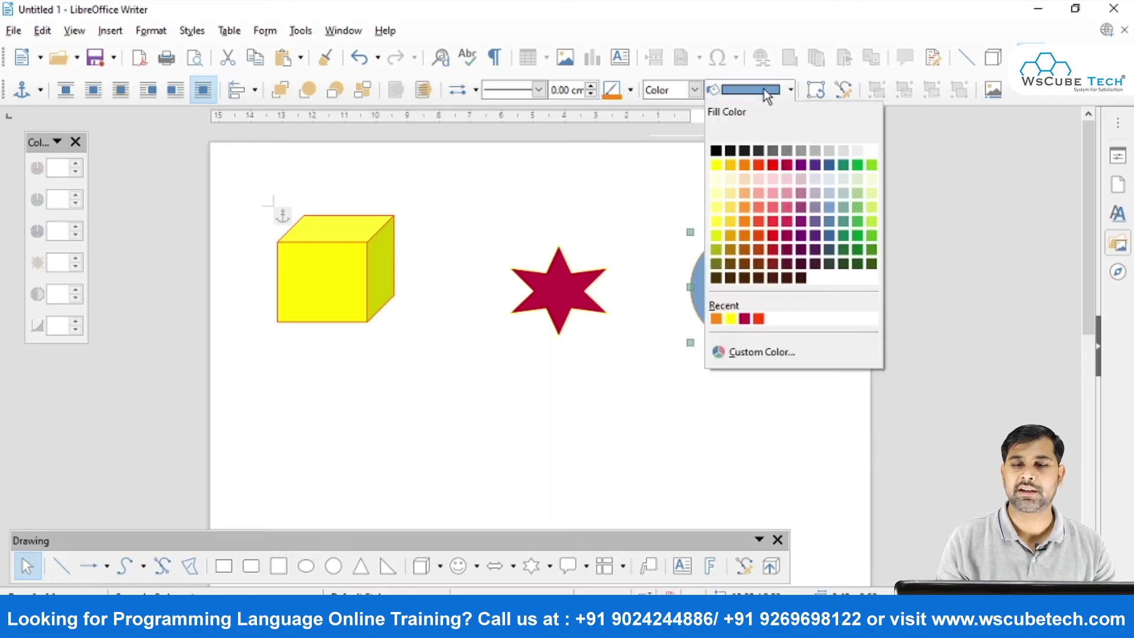
left_click(788, 208)
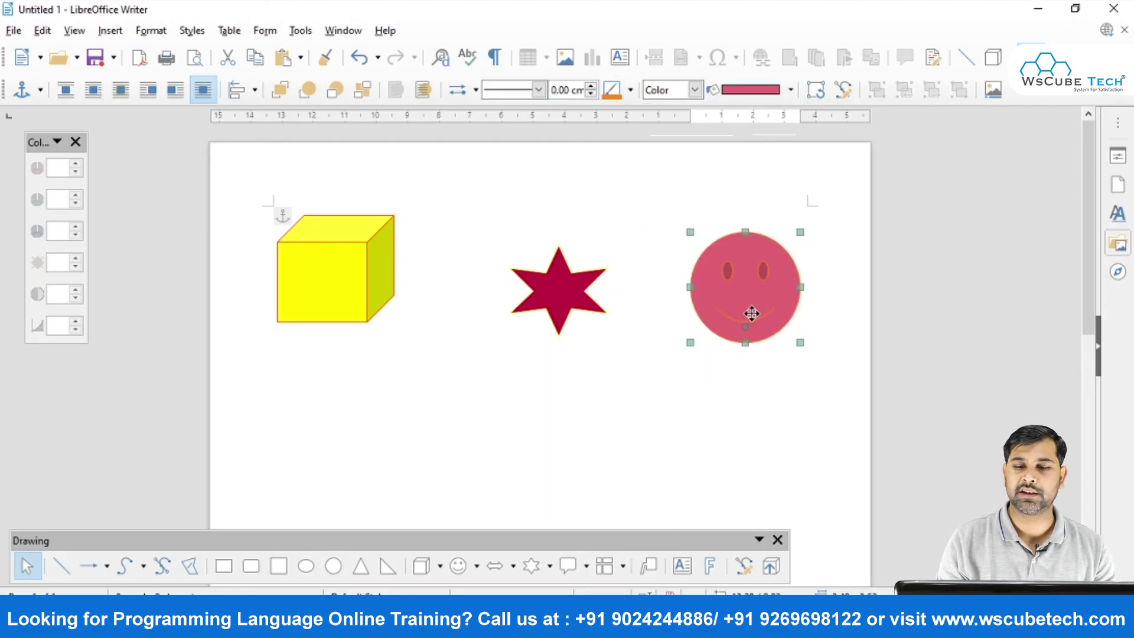
Bend the smiley face's mouth into a frown and reshape it back into a smile.
left_click_drag(747, 328, 746, 301)
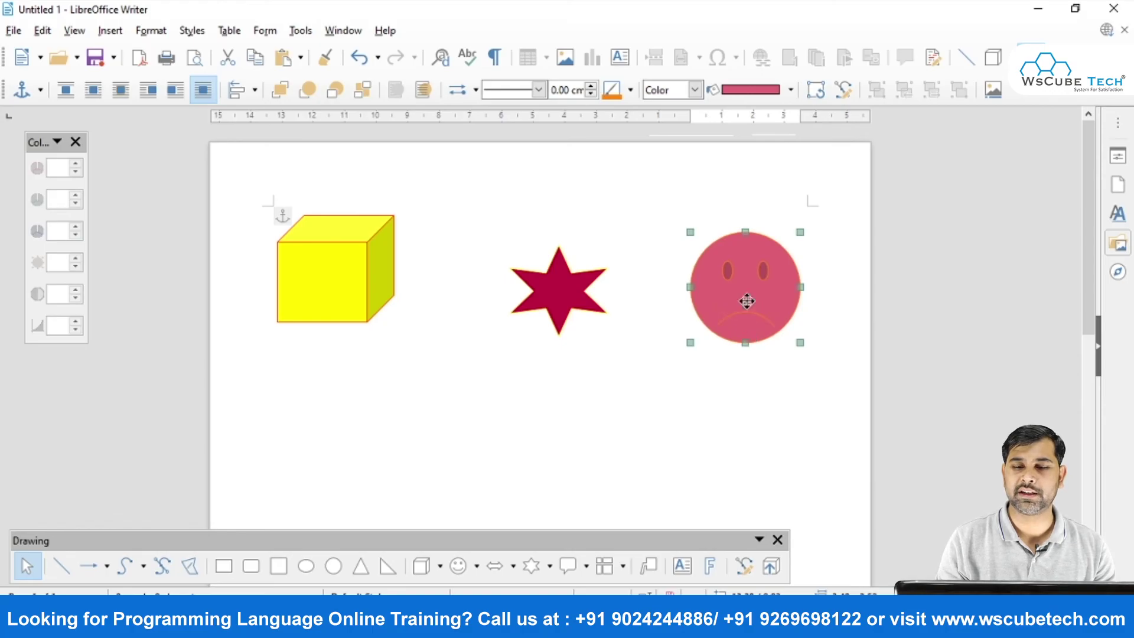
left_click(749, 412)
left_click(746, 314)
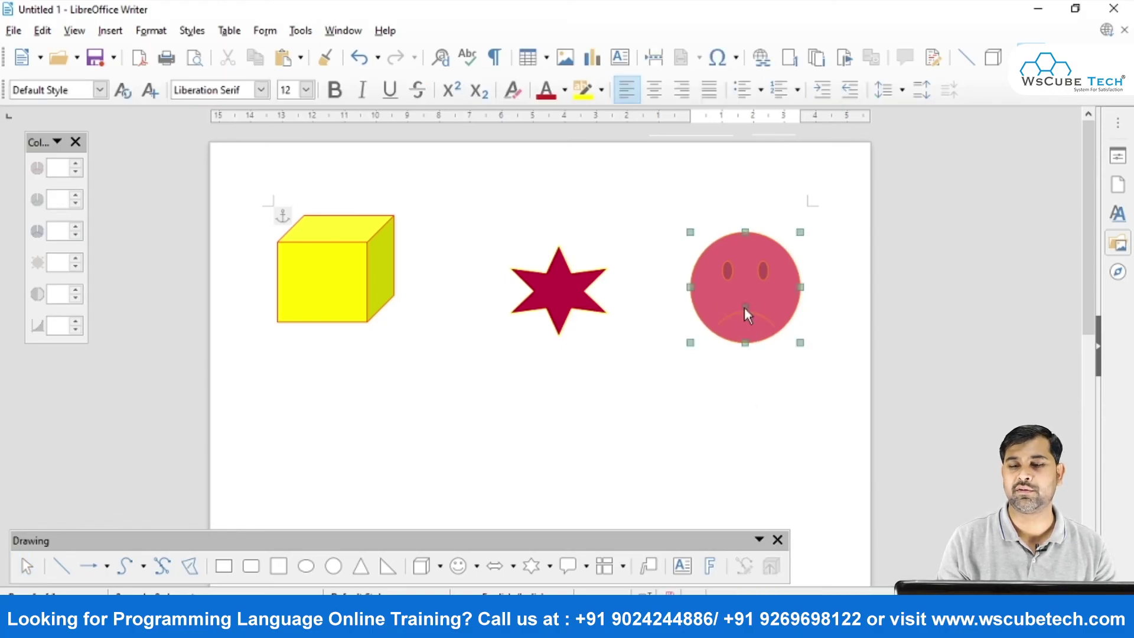
left_click_drag(746, 315, 745, 327)
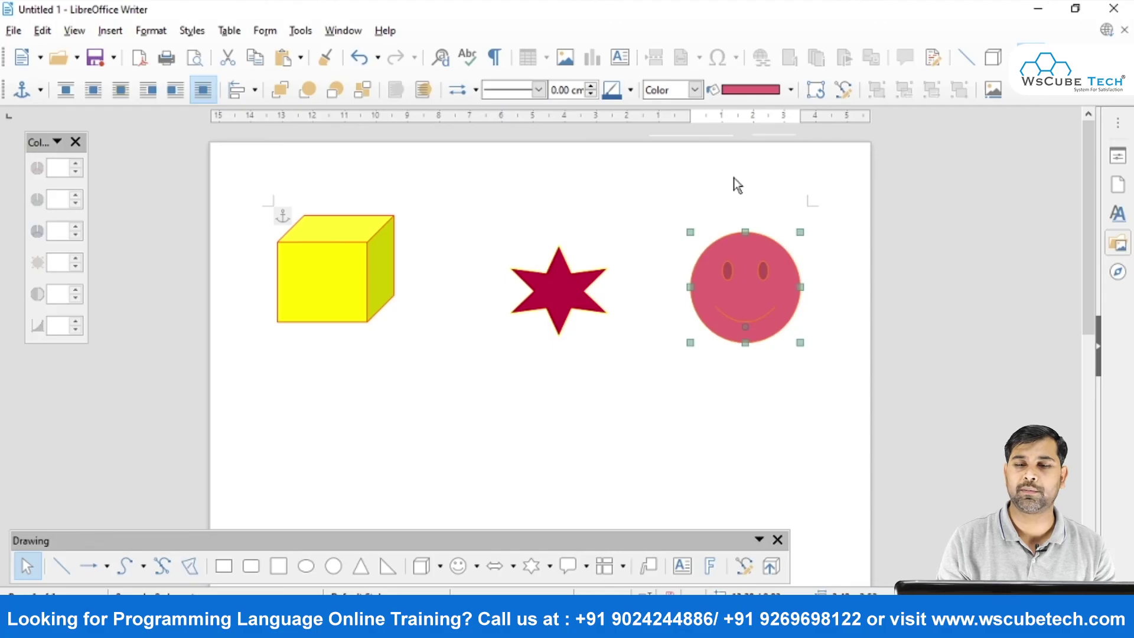
Change the smiley face's fill to yellow and deselect the shape.
left_click(739, 93)
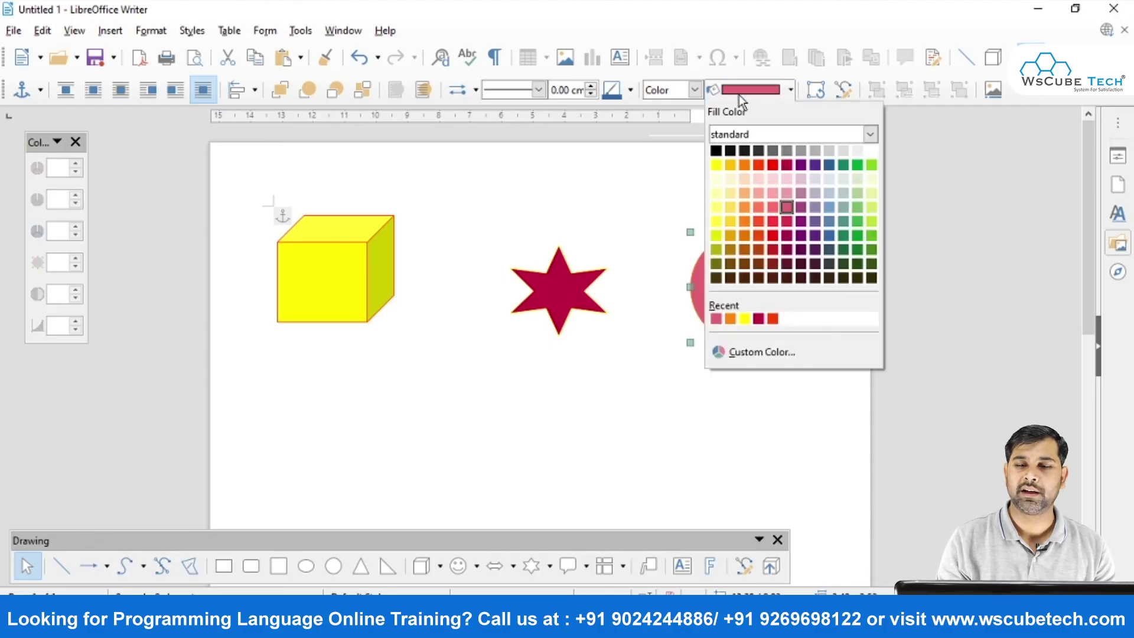
left_click(716, 166)
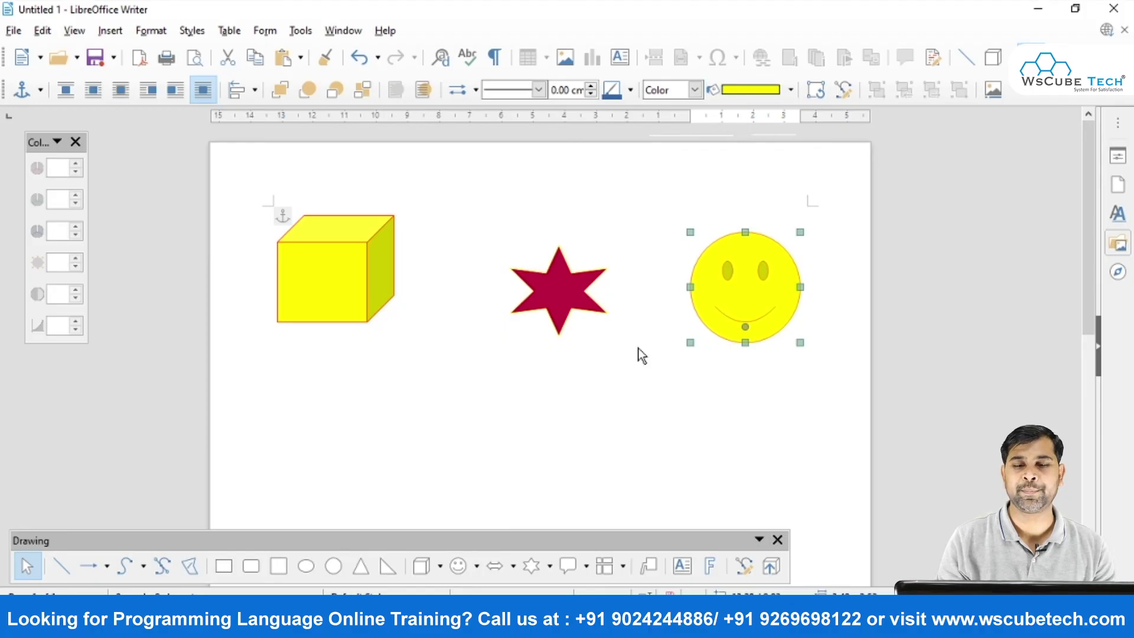
left_click(614, 414)
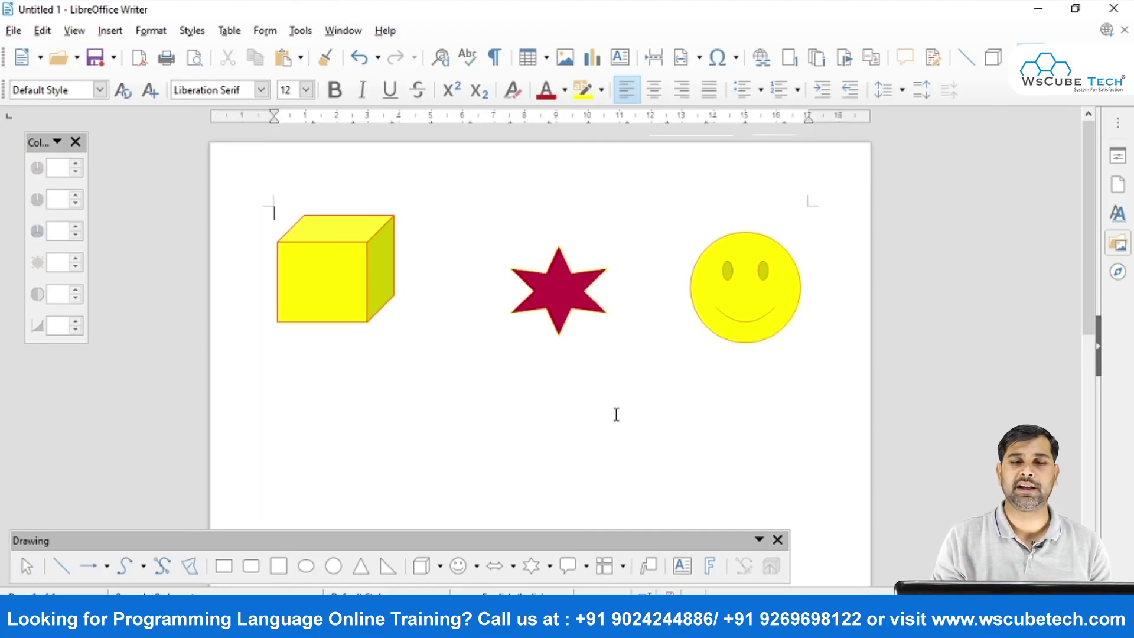
Move the smiley face to just below the cube's lower-right corner and the star to the space beside the cube, above the smiley.
left_click(768, 248)
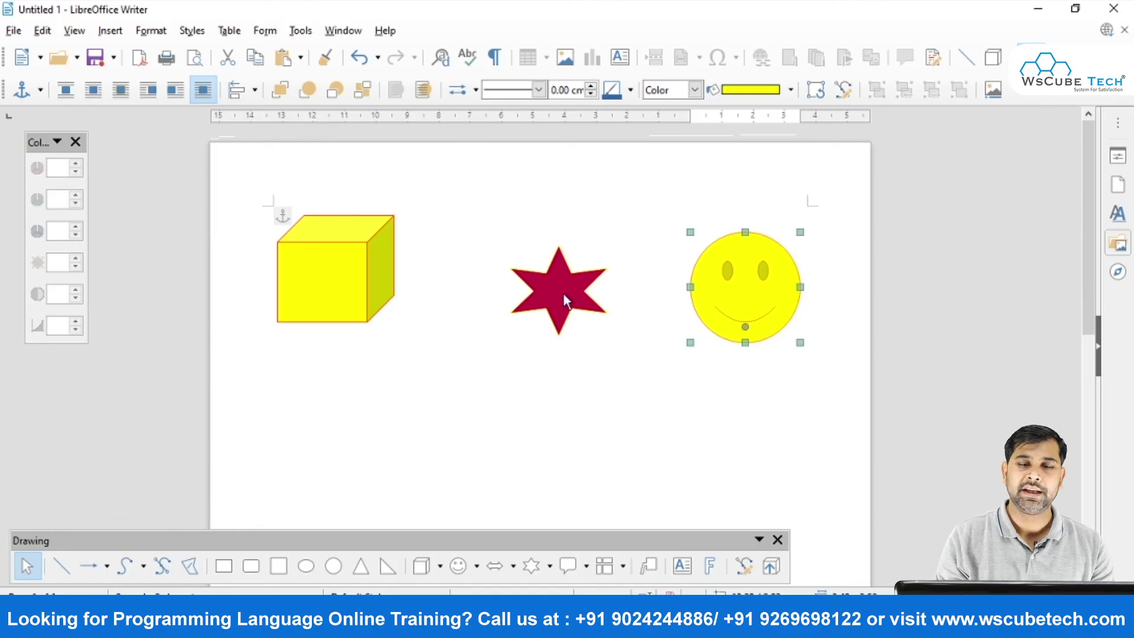
left_click_drag(744, 314, 444, 364)
left_click_drag(568, 299, 507, 254)
left_click(587, 360)
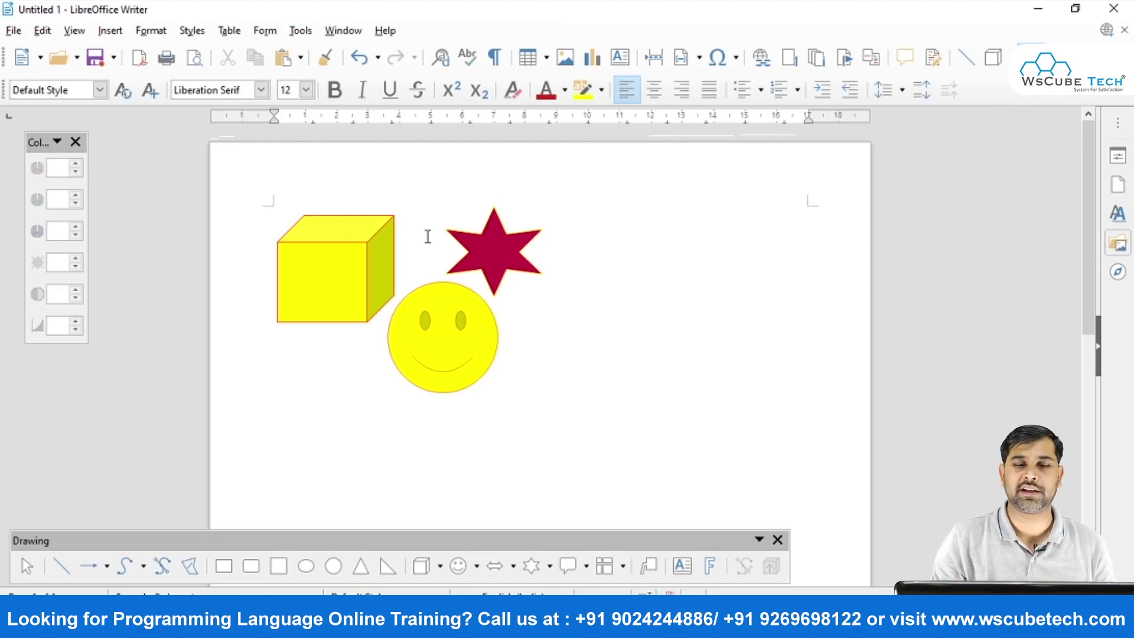
Select the cube, smiley face and star together and group them into one object.
left_click(292, 251)
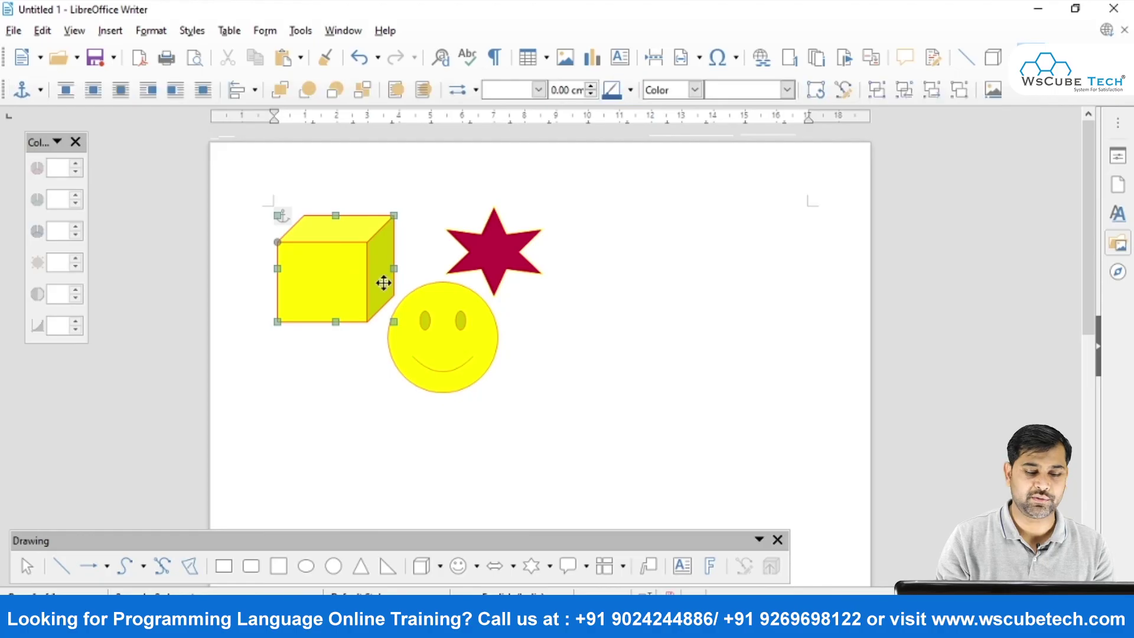
left_click(444, 328, "shift")
left_click(495, 243, "shift")
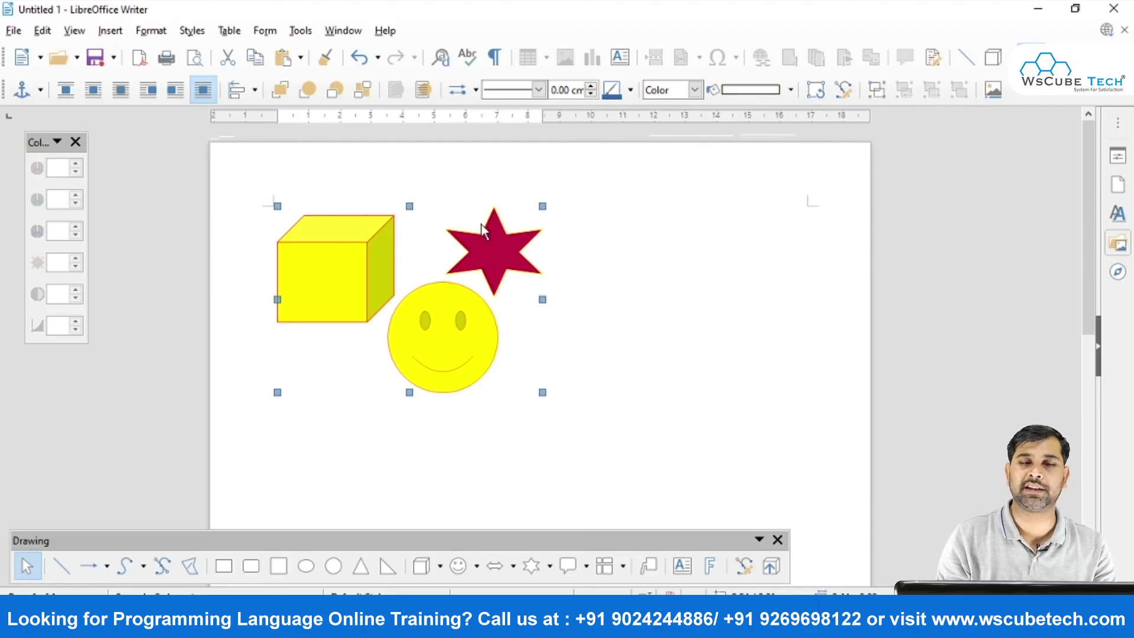
right_click(493, 276)
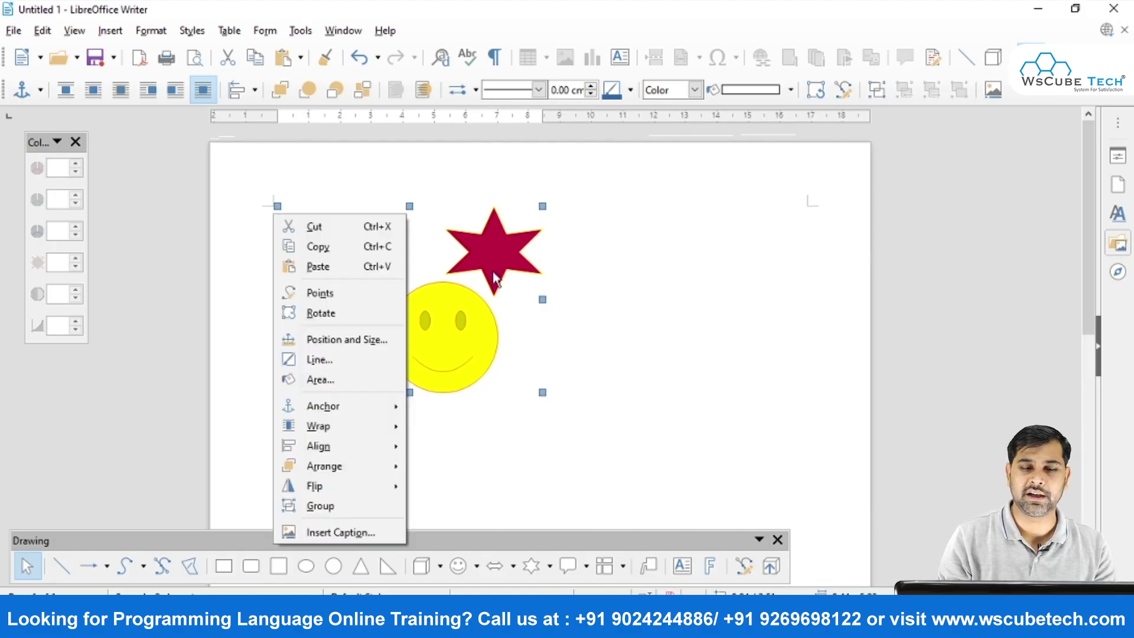
left_click(325, 508)
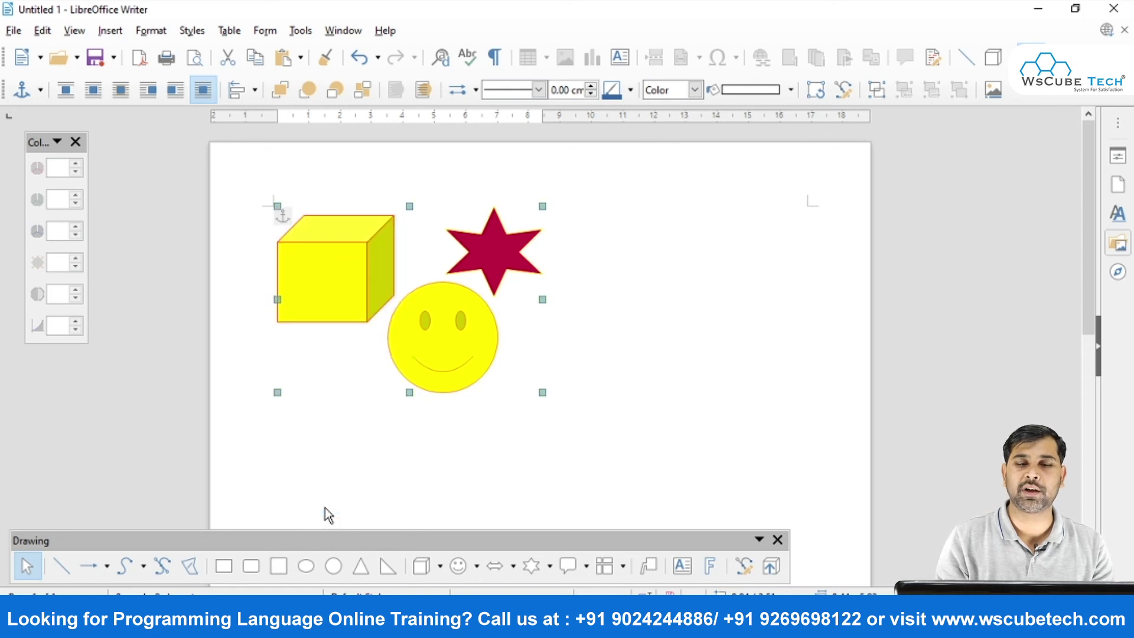
left_click(626, 295)
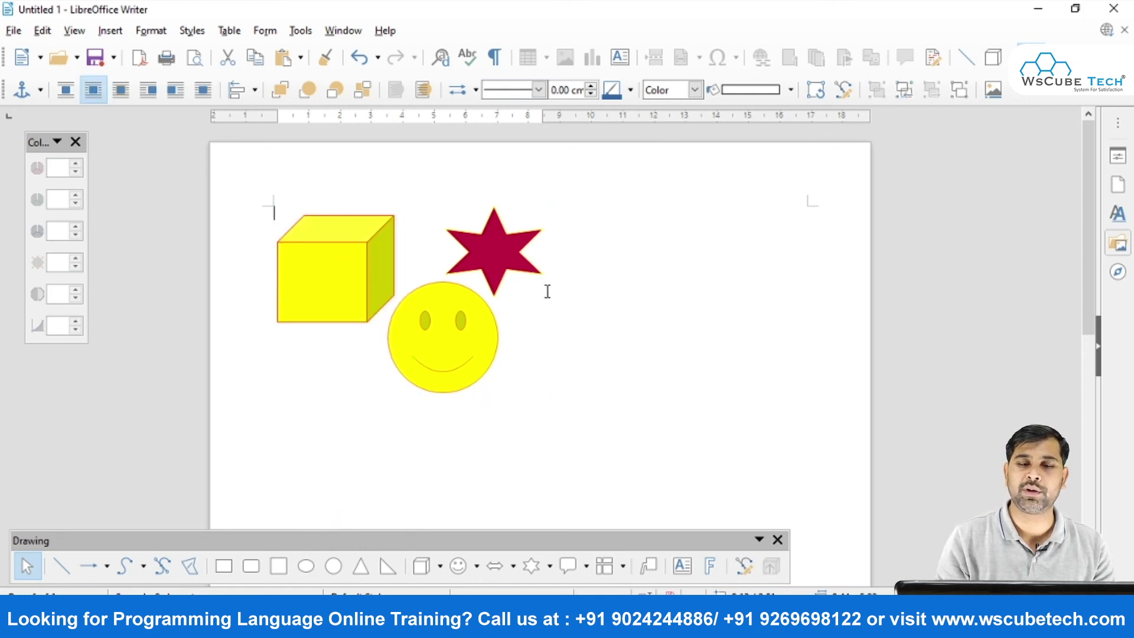
Move the grouped shapes as one object toward the middle of the page.
left_click(420, 300)
left_click_drag(327, 255, 508, 301)
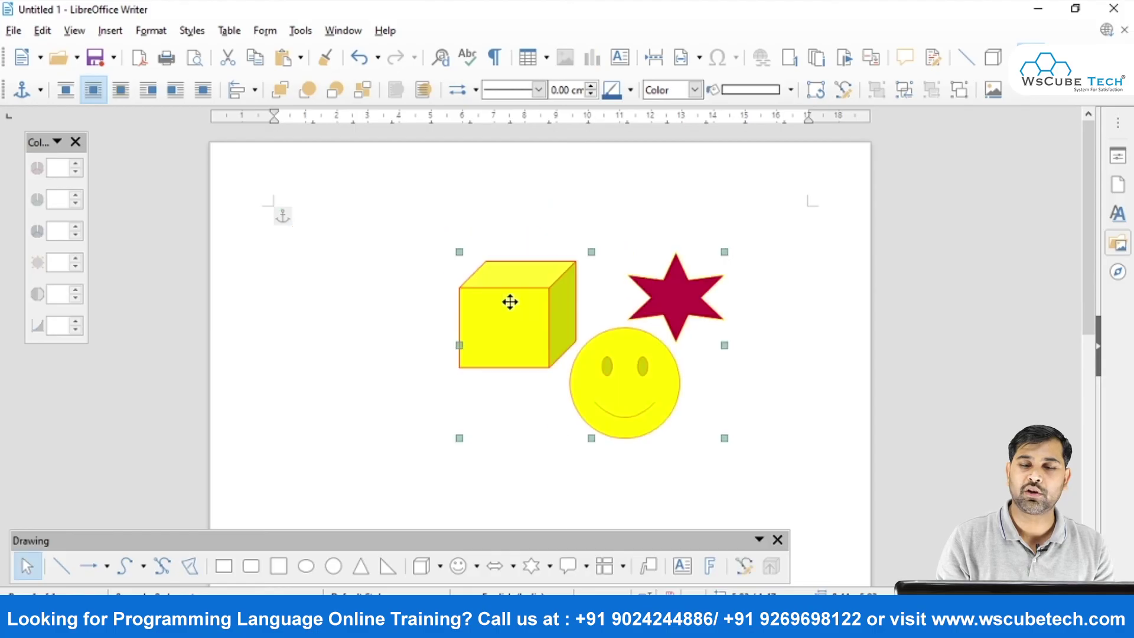
left_click_drag(559, 337, 486, 331)
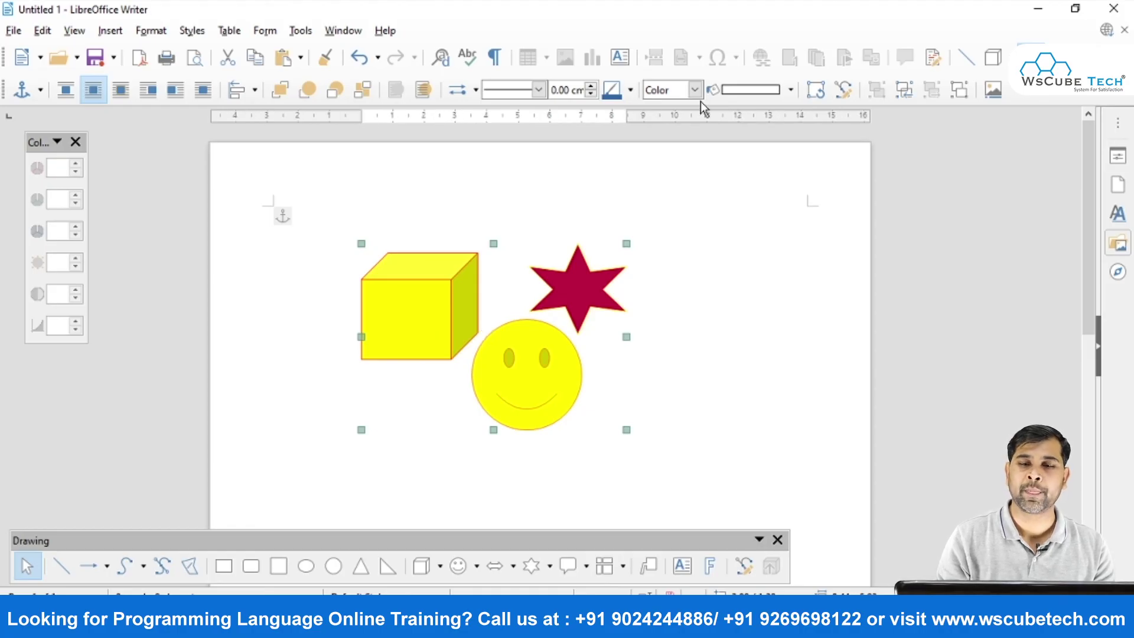
Give the grouped shapes a green fill and an orange outline.
left_click(745, 89)
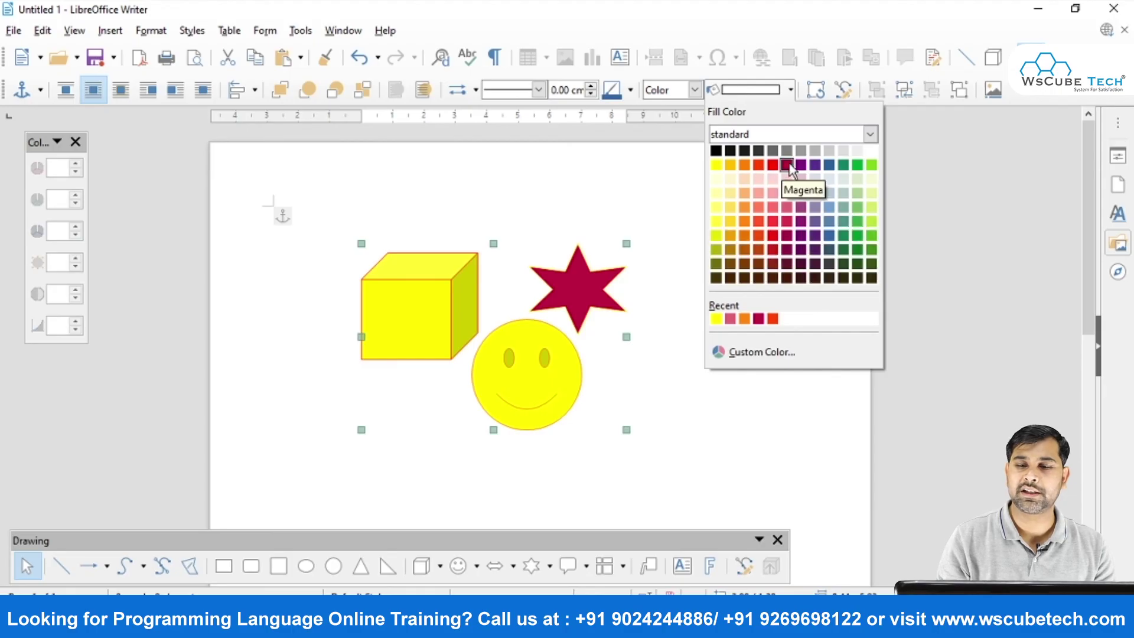
left_click(858, 165)
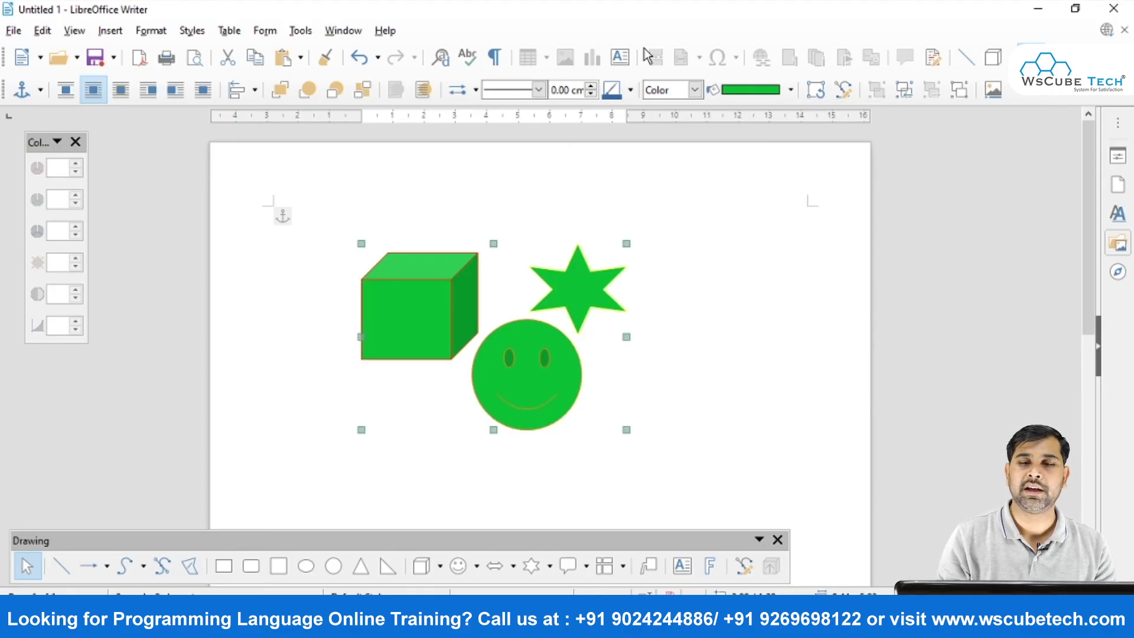
left_click(635, 93)
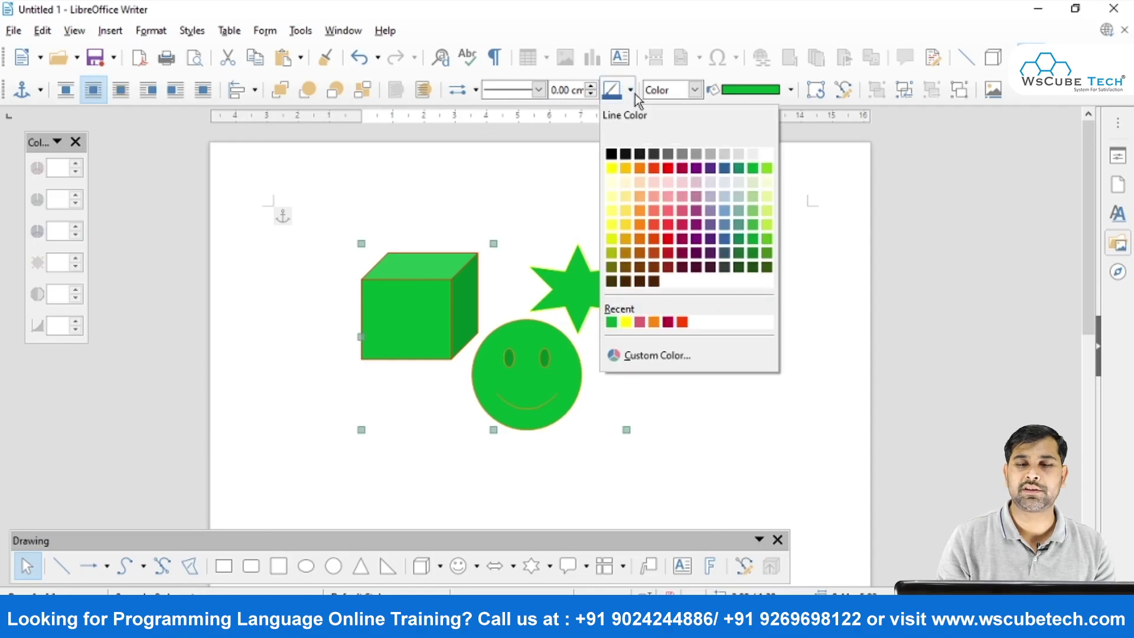
left_click(639, 169)
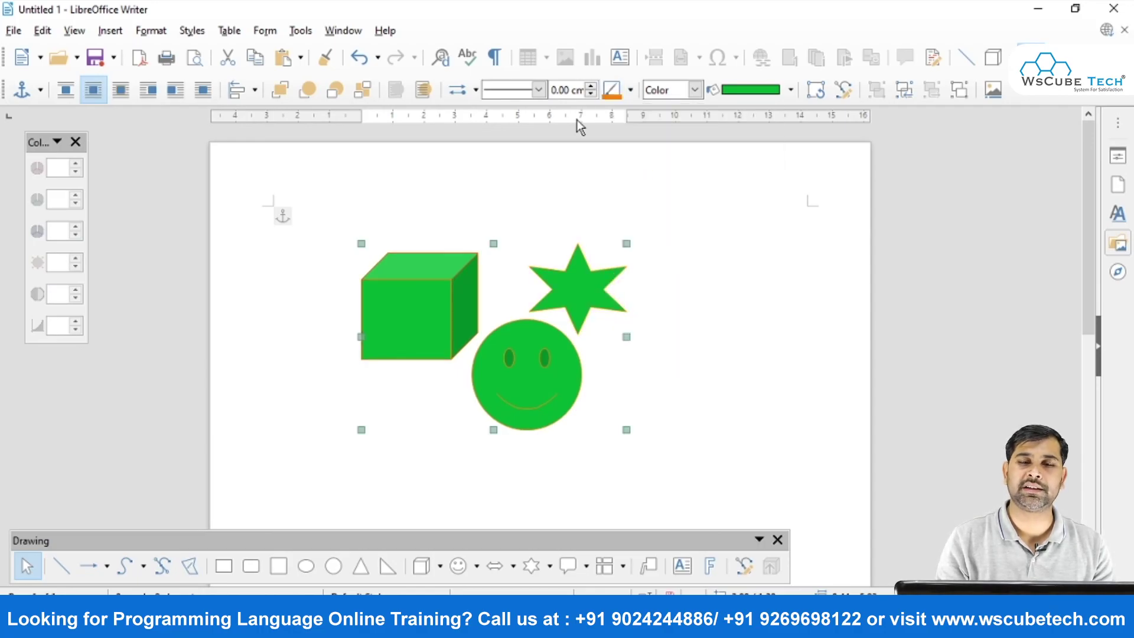
Set the outline style of the grouped shapes to Ultrafine Dashed.
left_click(539, 89)
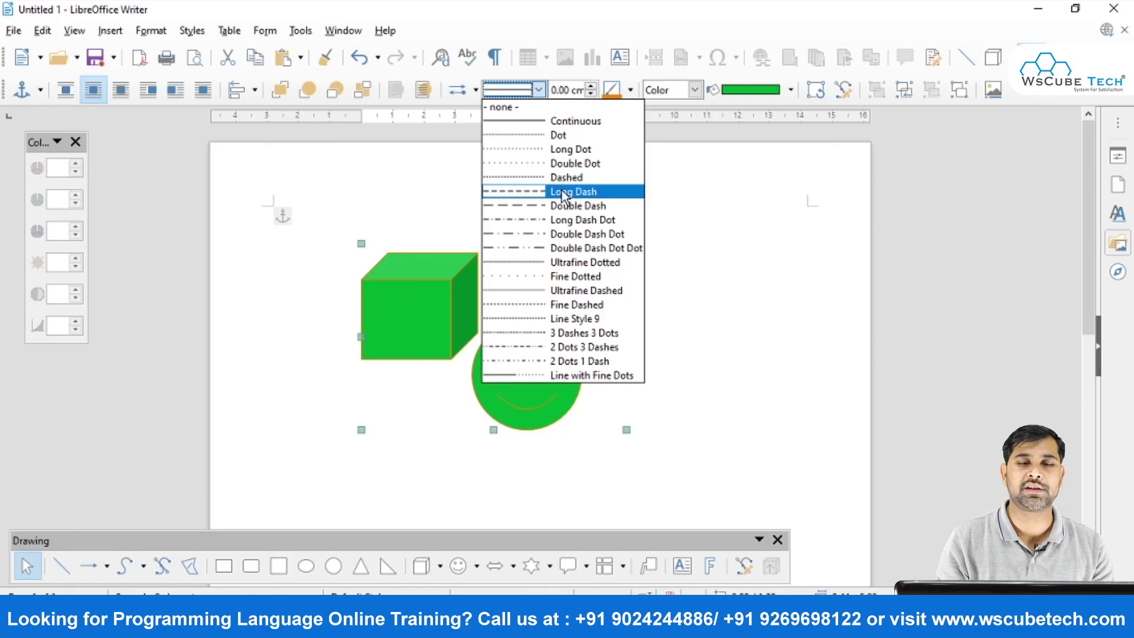
left_click(566, 290)
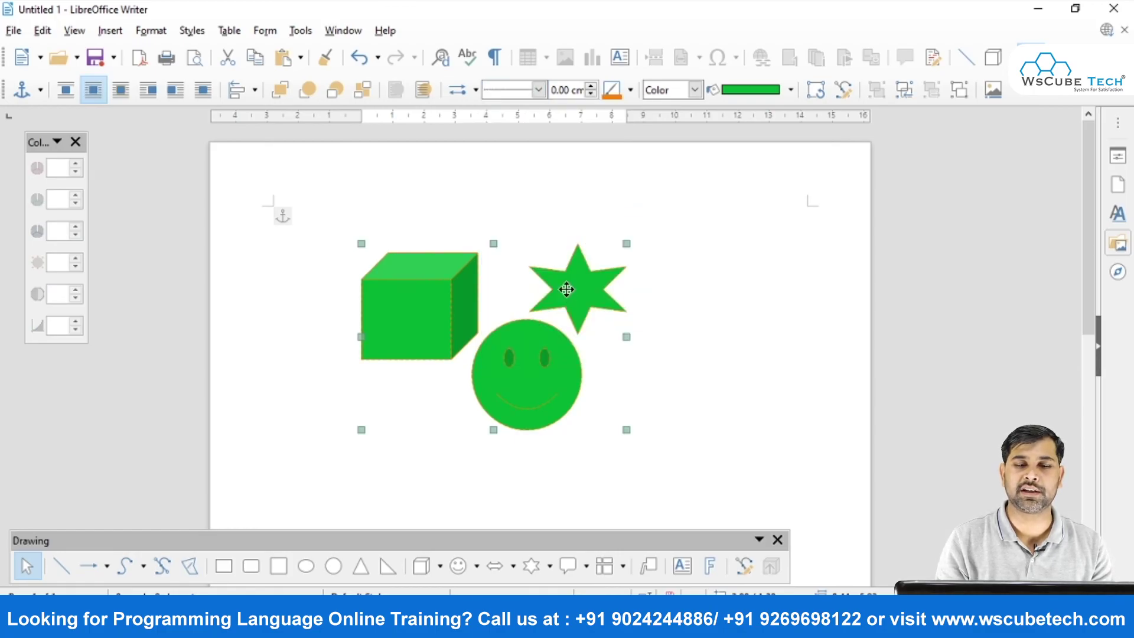
left_click(672, 332)
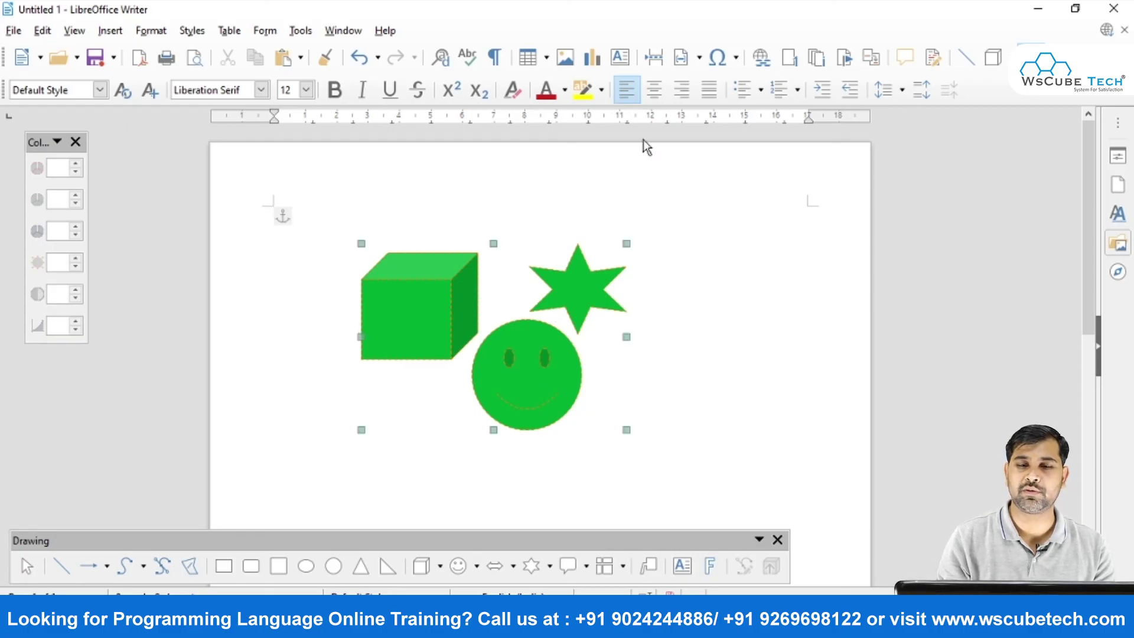
Try a Black fill on the grouped shapes, replace it with yellow, and deselect the group.
left_click(738, 90)
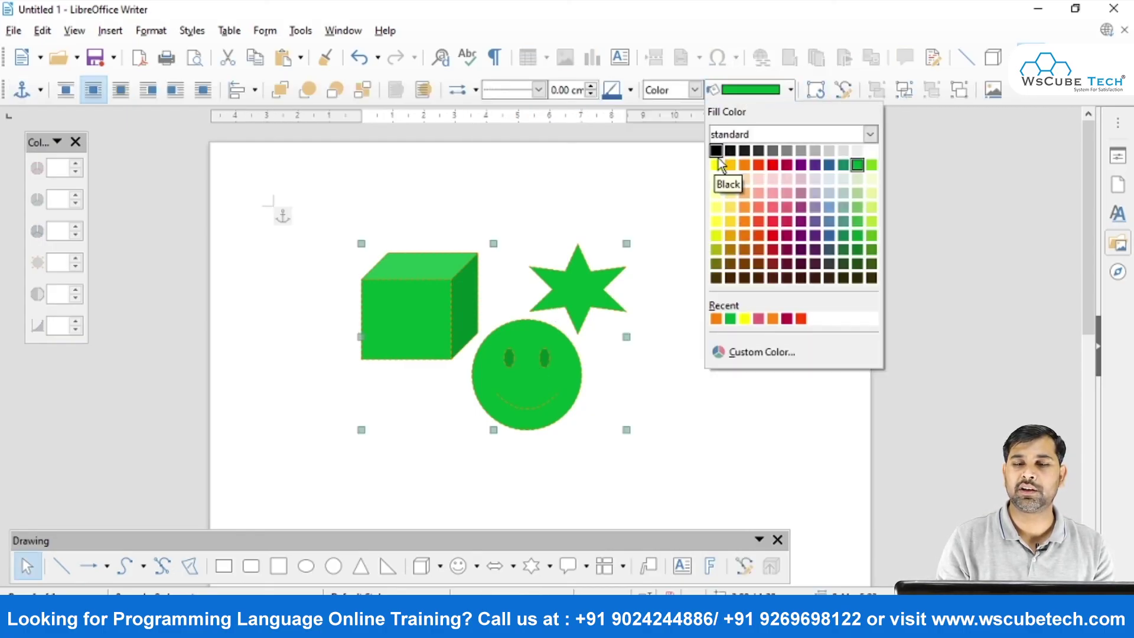
left_click(718, 154)
left_click(761, 93)
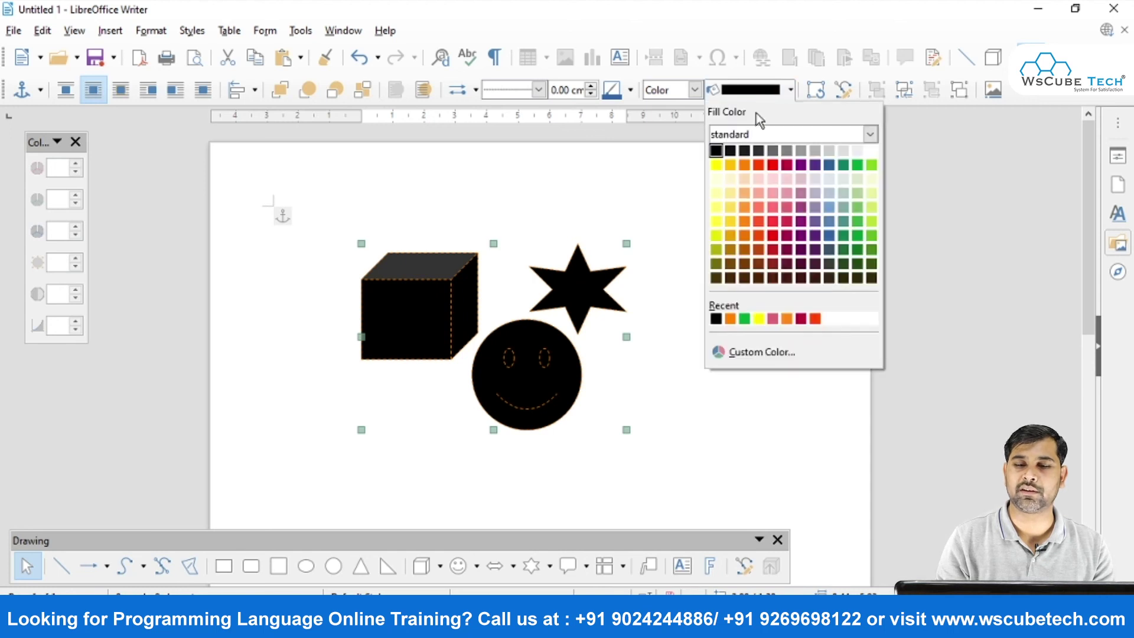
left_click(716, 164)
left_click(730, 280)
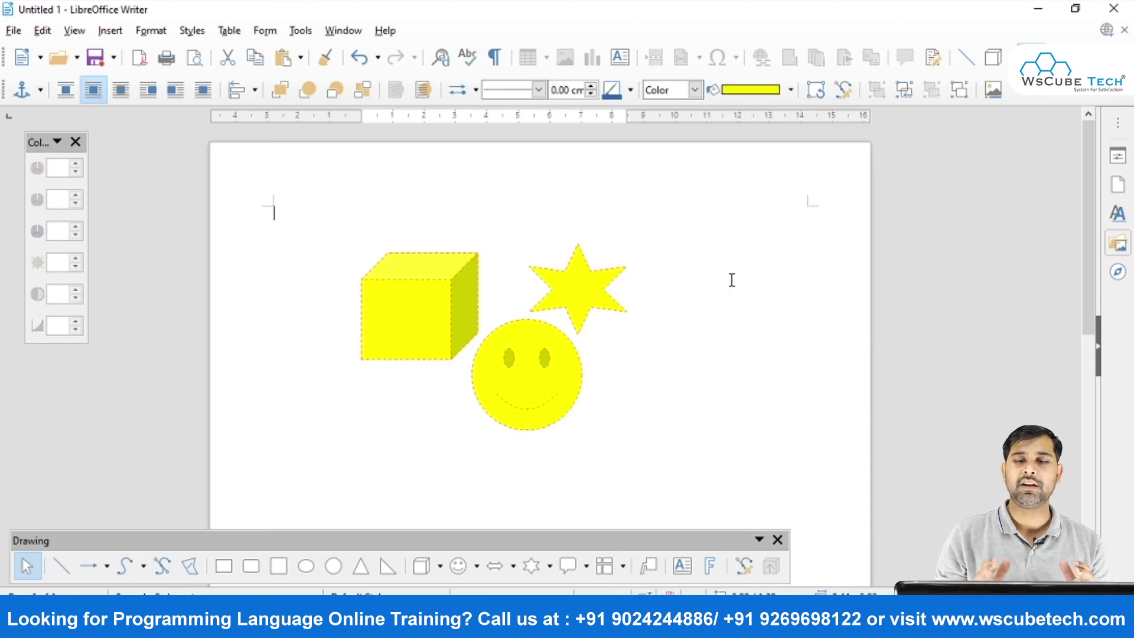